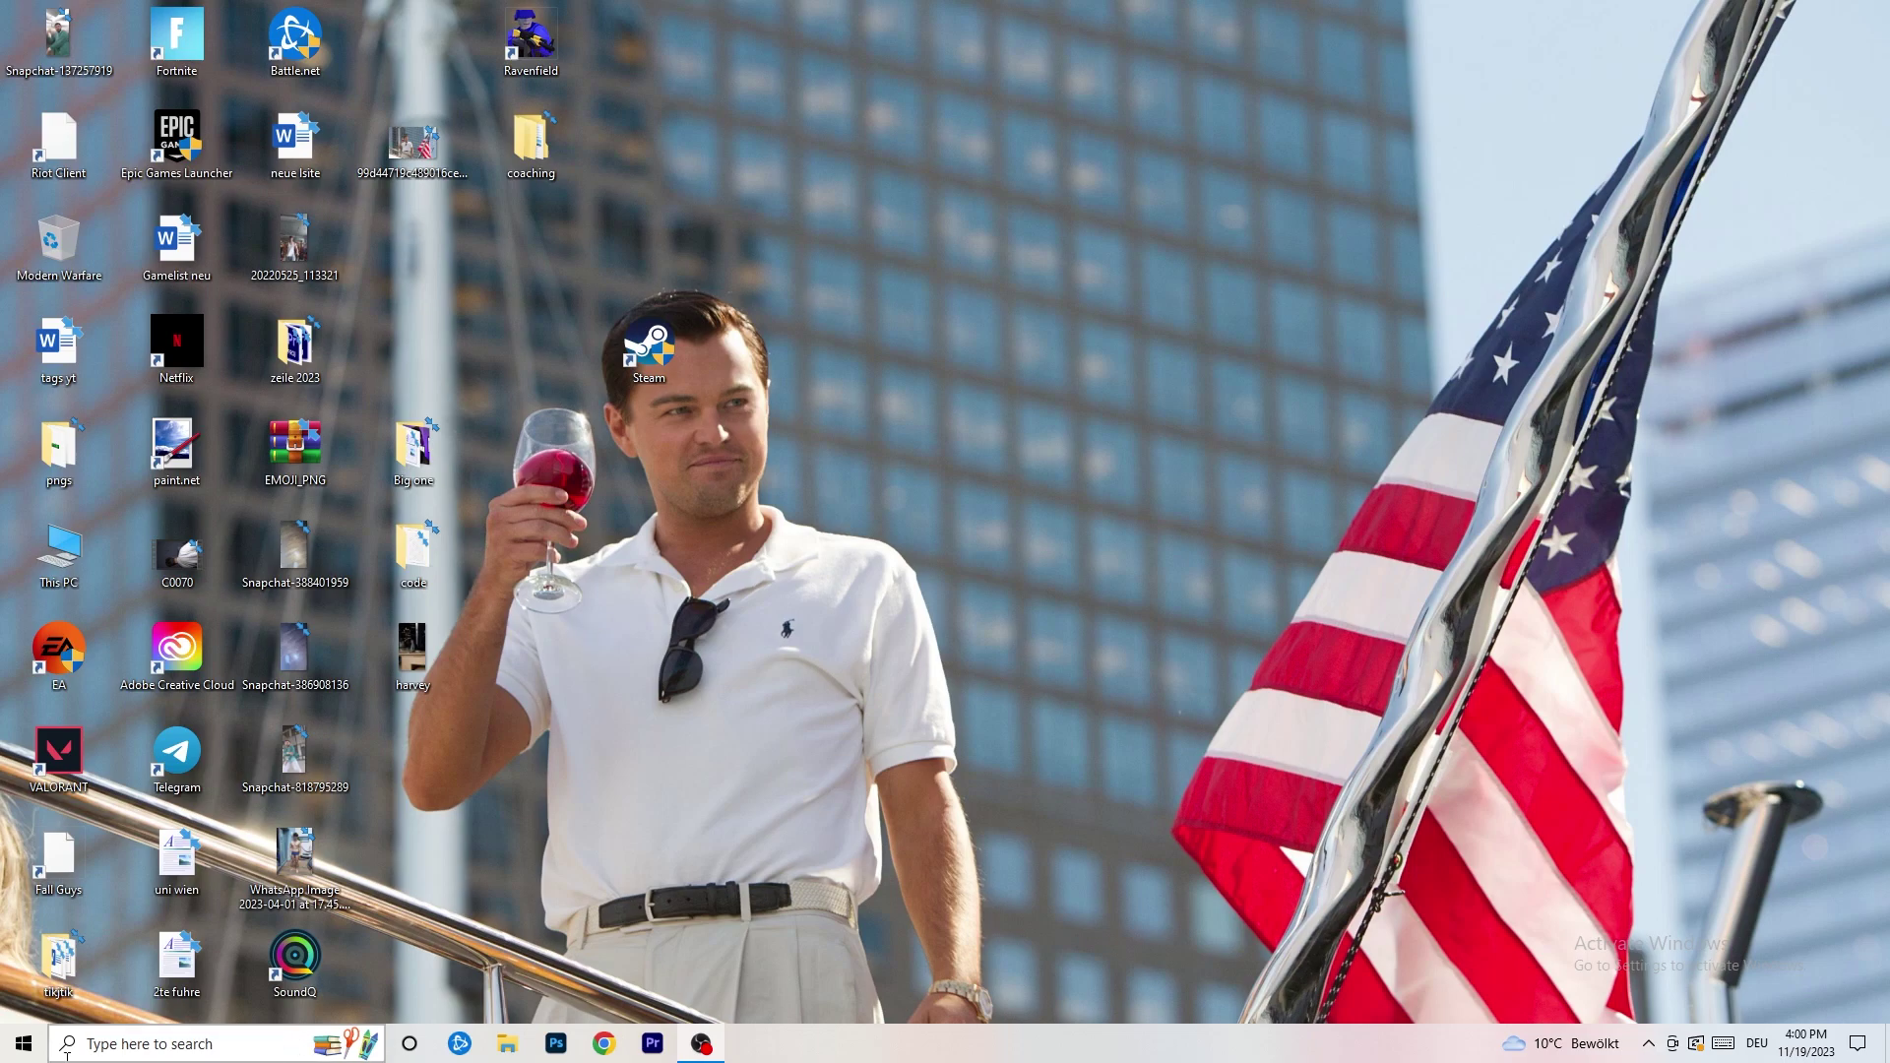
Bring up the Start menu with the Windows key.
key(super)
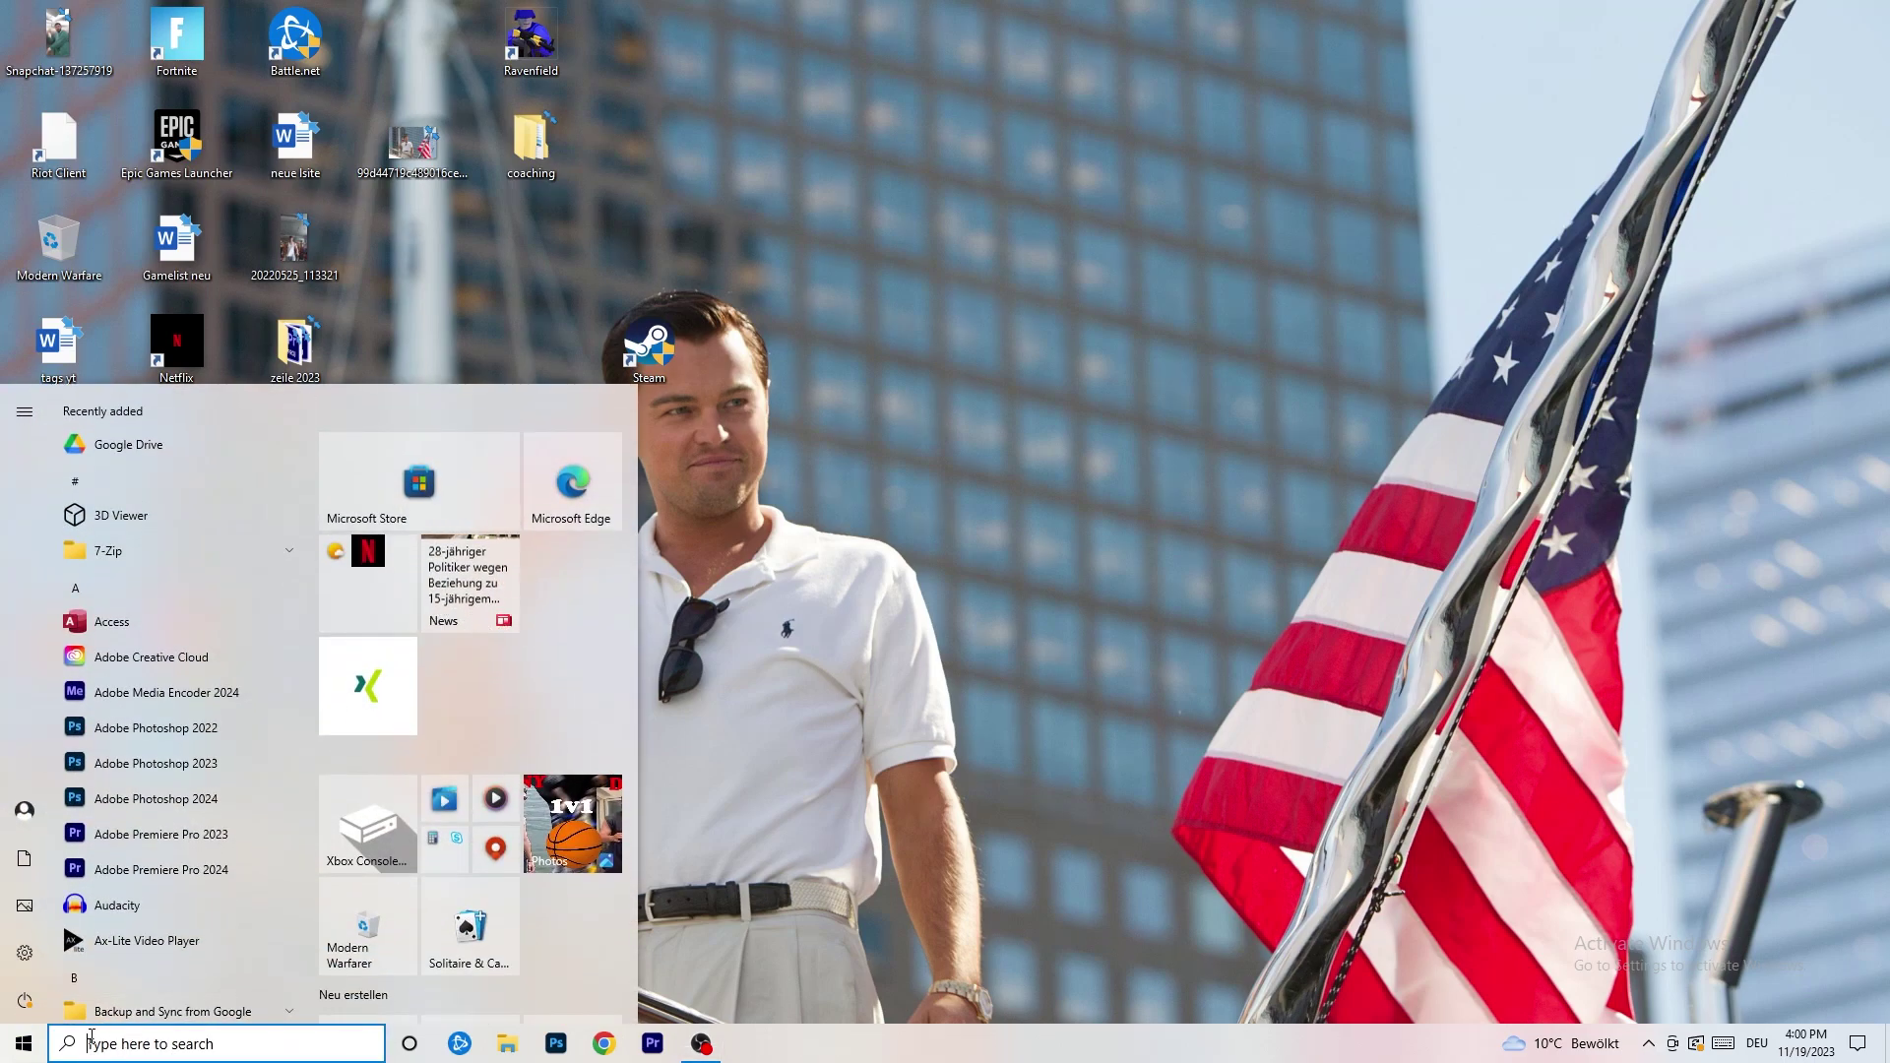
Open Windows Settings on the Gaming section's Xbox Game Bar page.
click(24, 953)
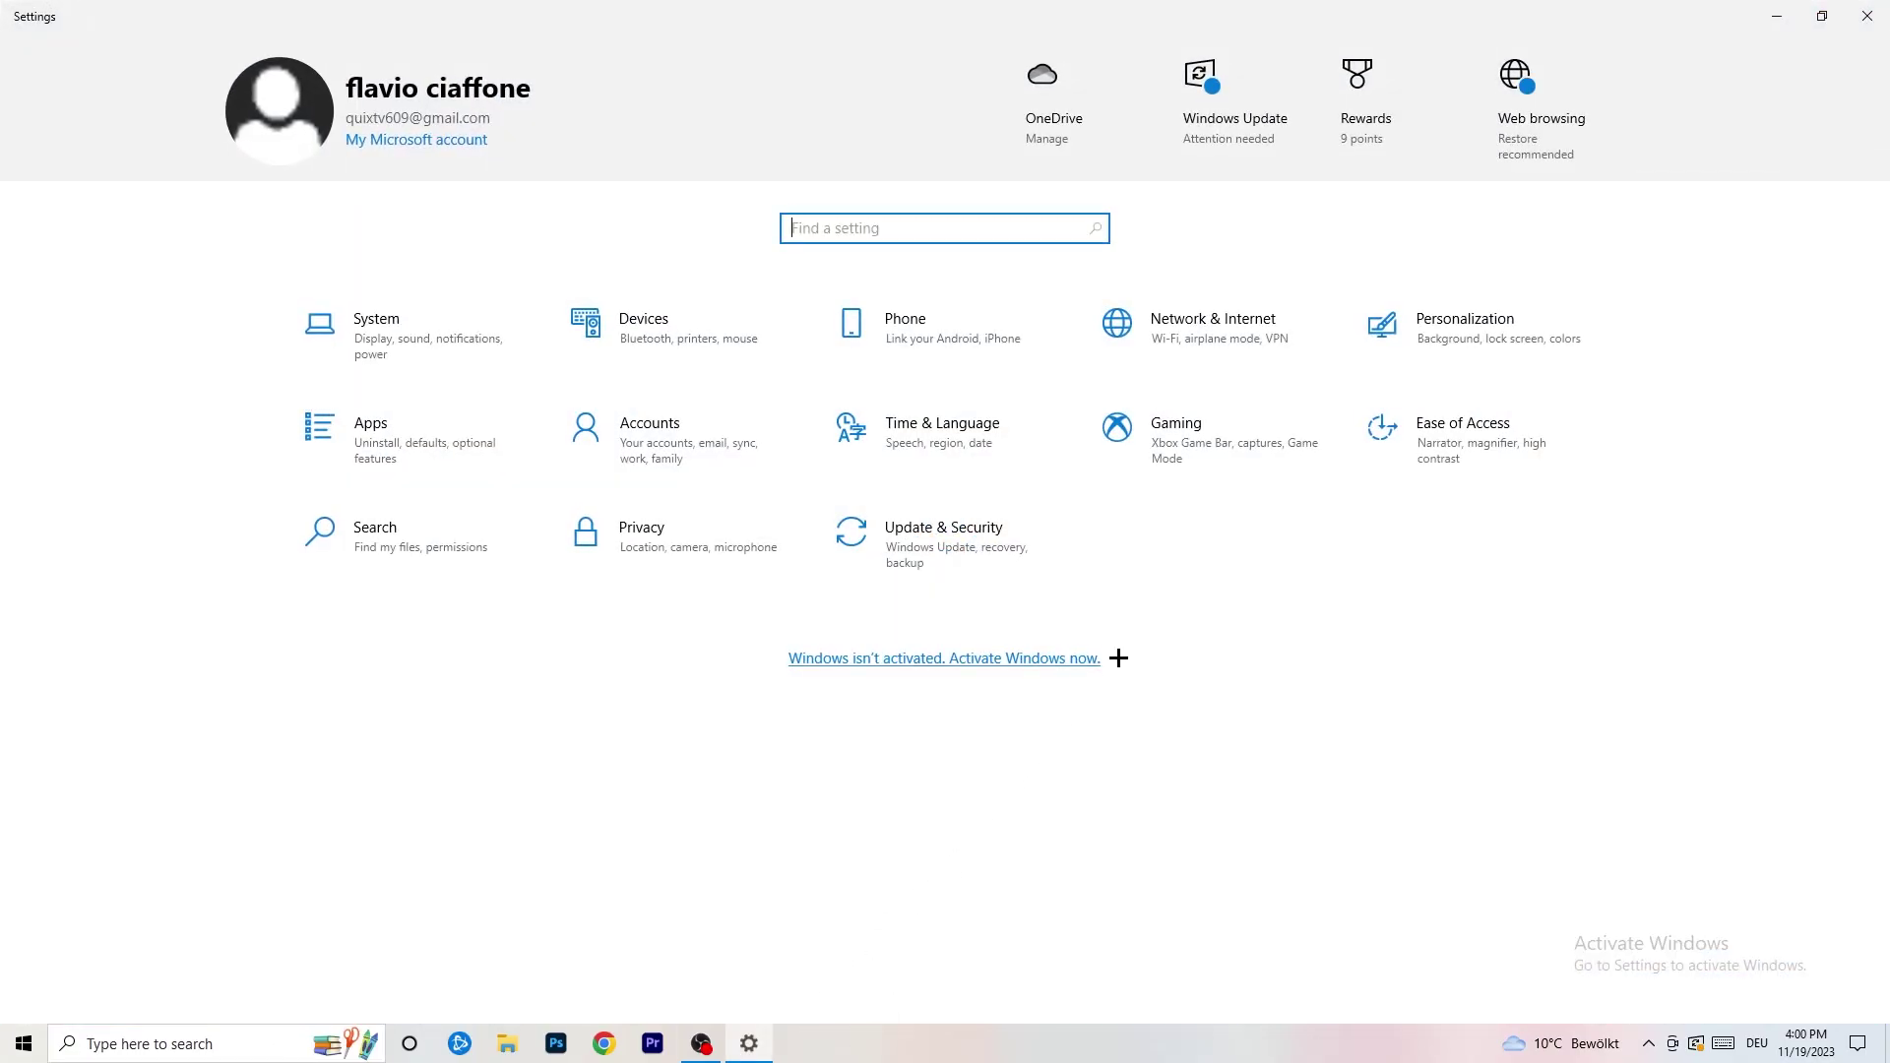
click(1222, 467)
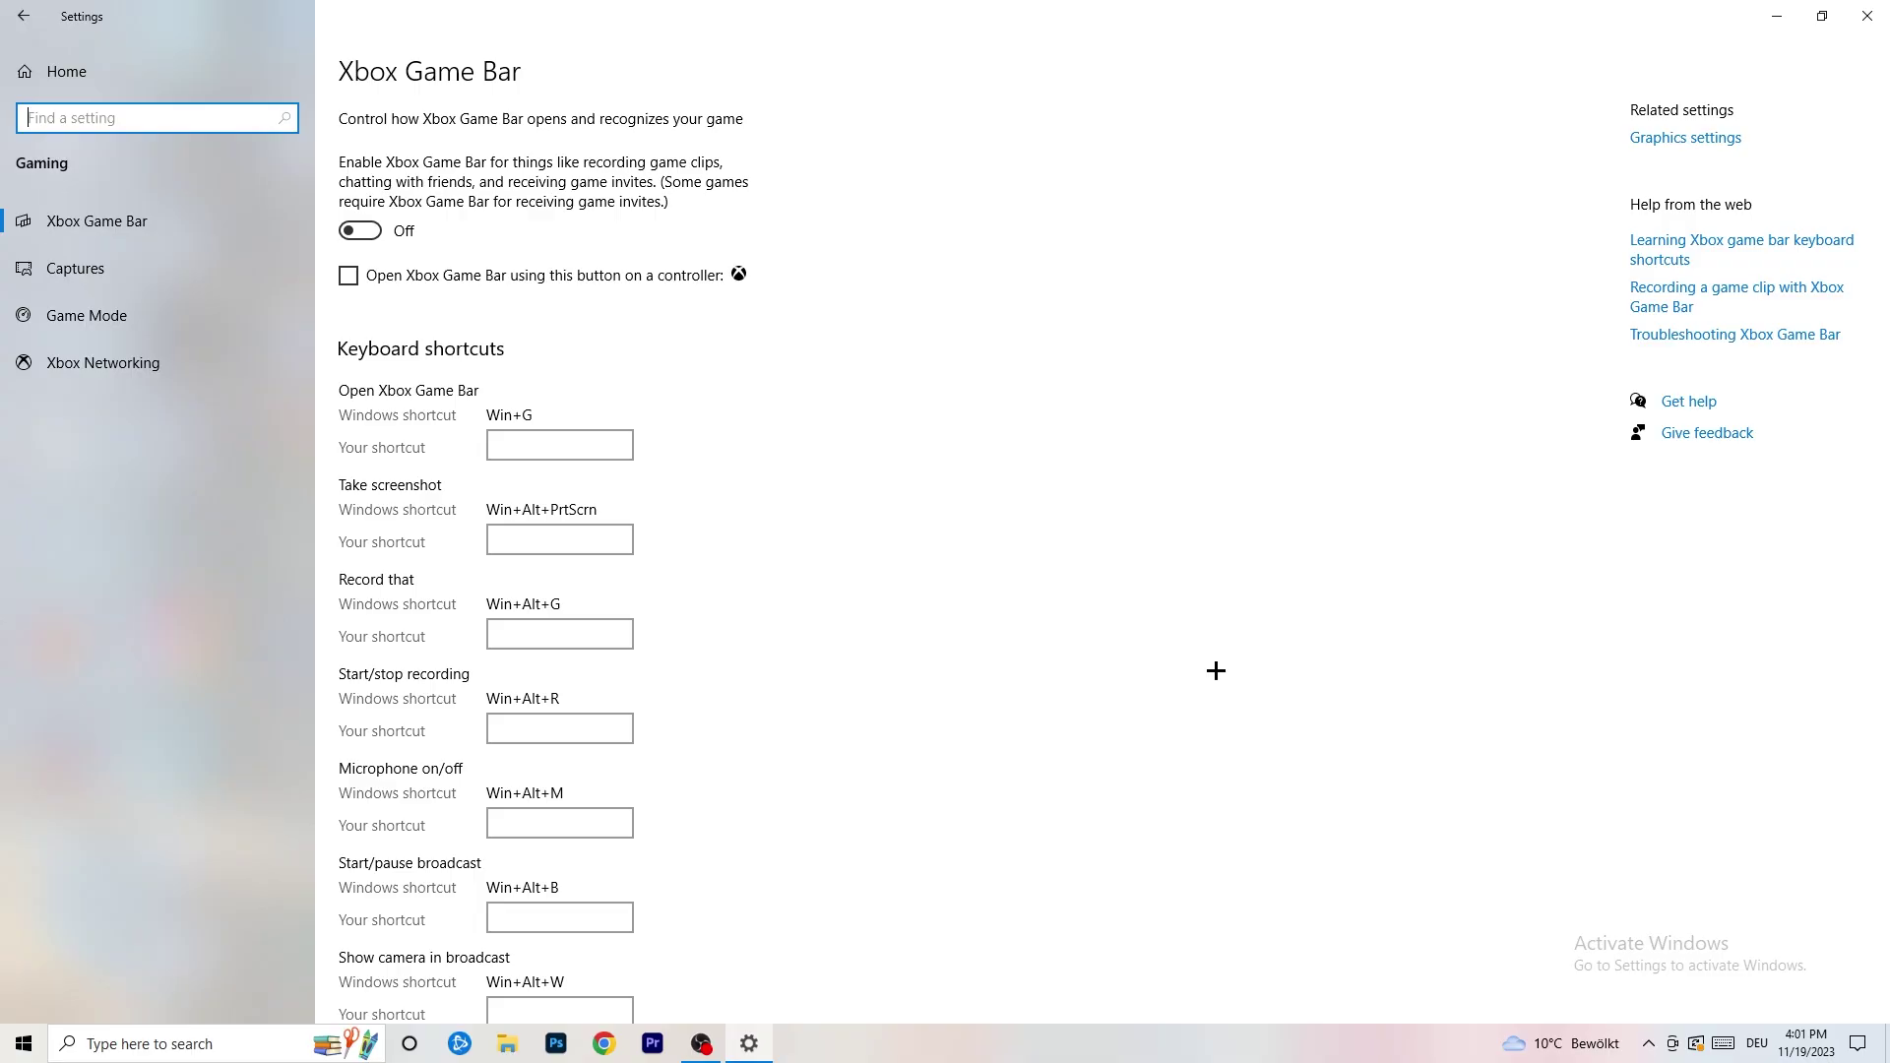
Check the Captures maximum recording length, leaving it at 2 hours.
click(156, 273)
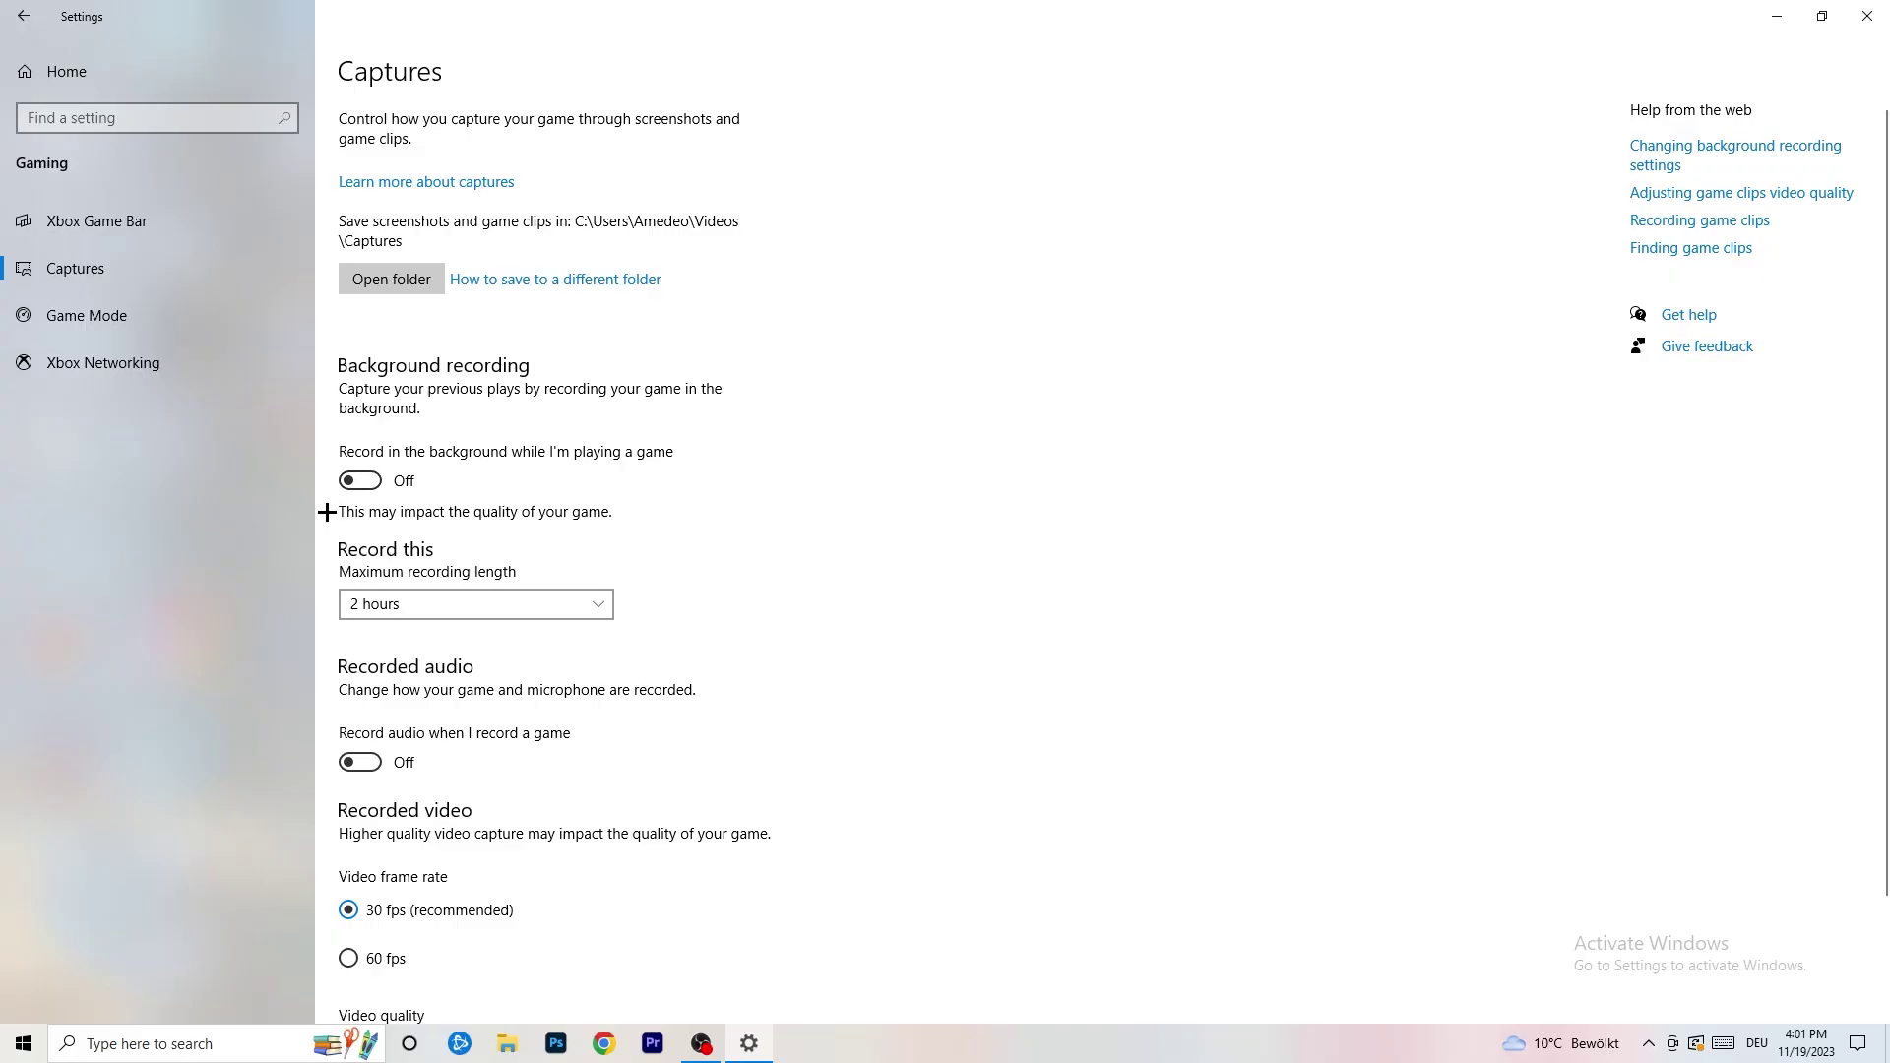
click(456, 603)
click(771, 543)
click(561, 596)
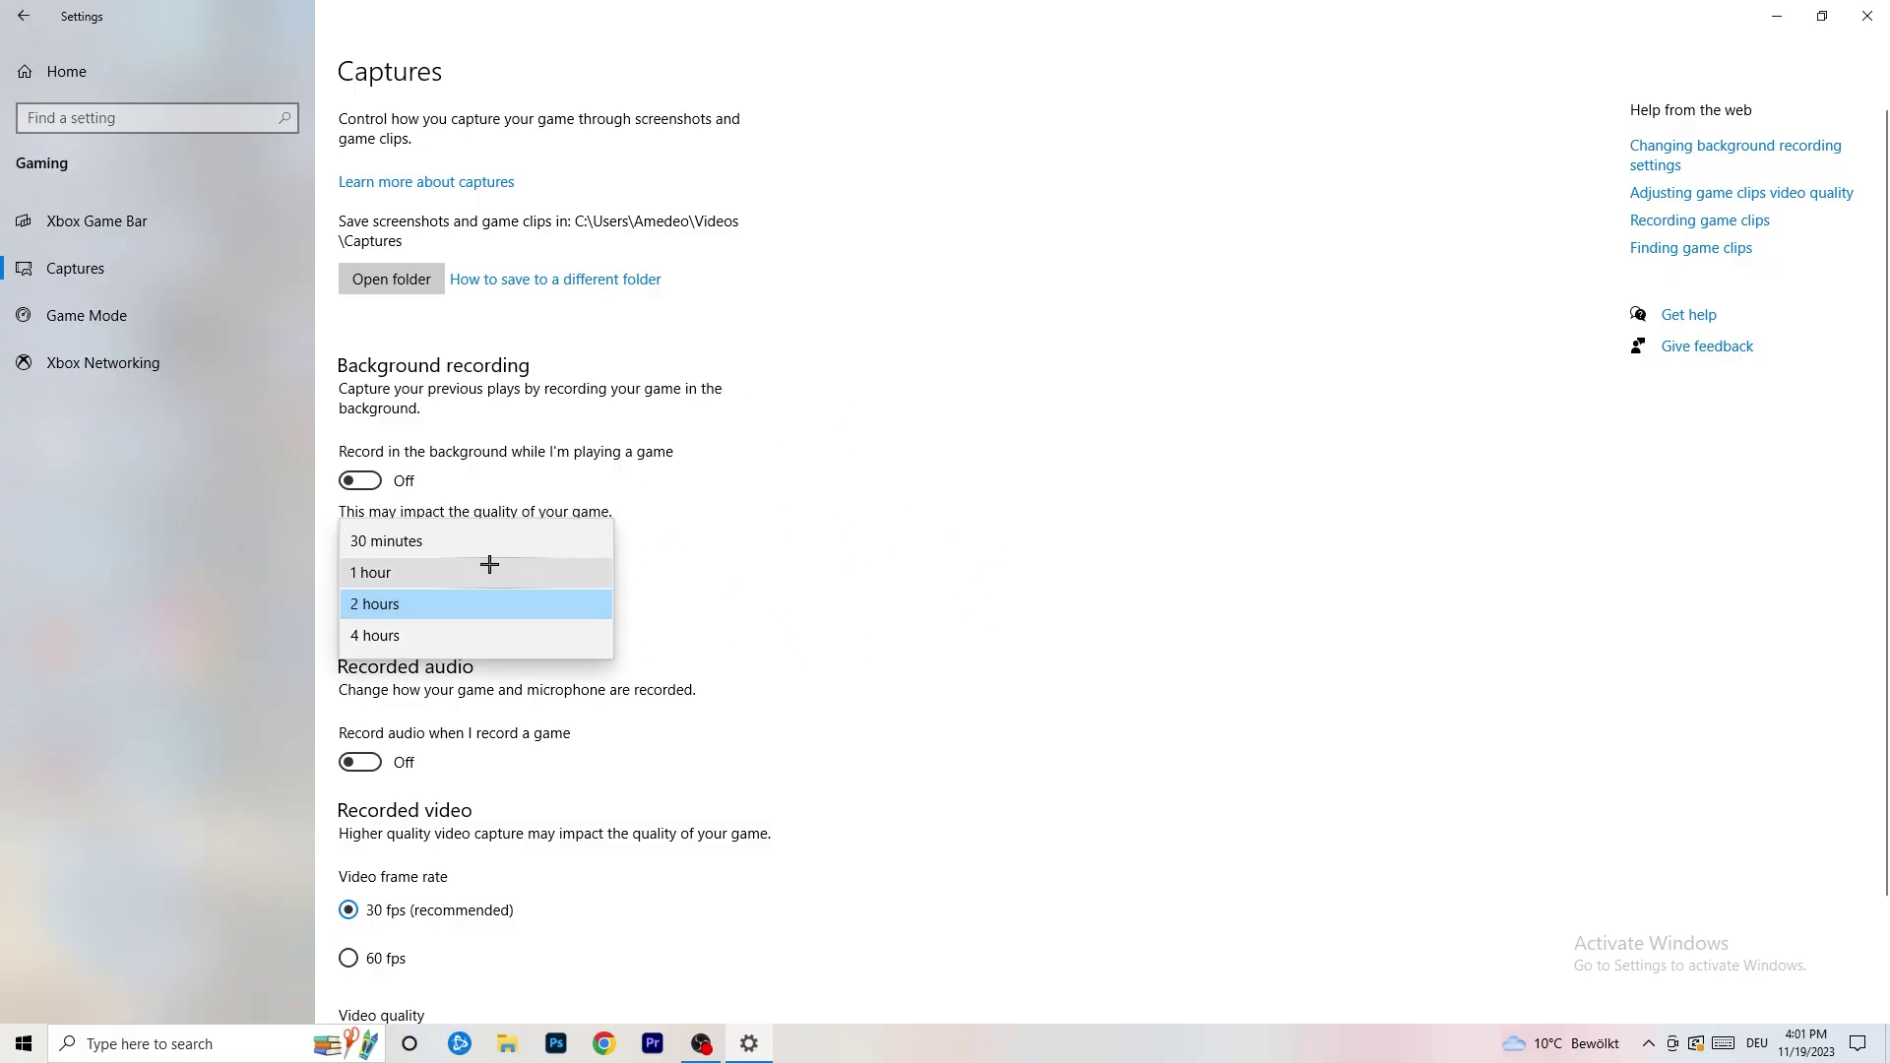
click(1210, 491)
Confirm Game Mode is switched on and close Settings.
scroll(591, 740, down, 2)
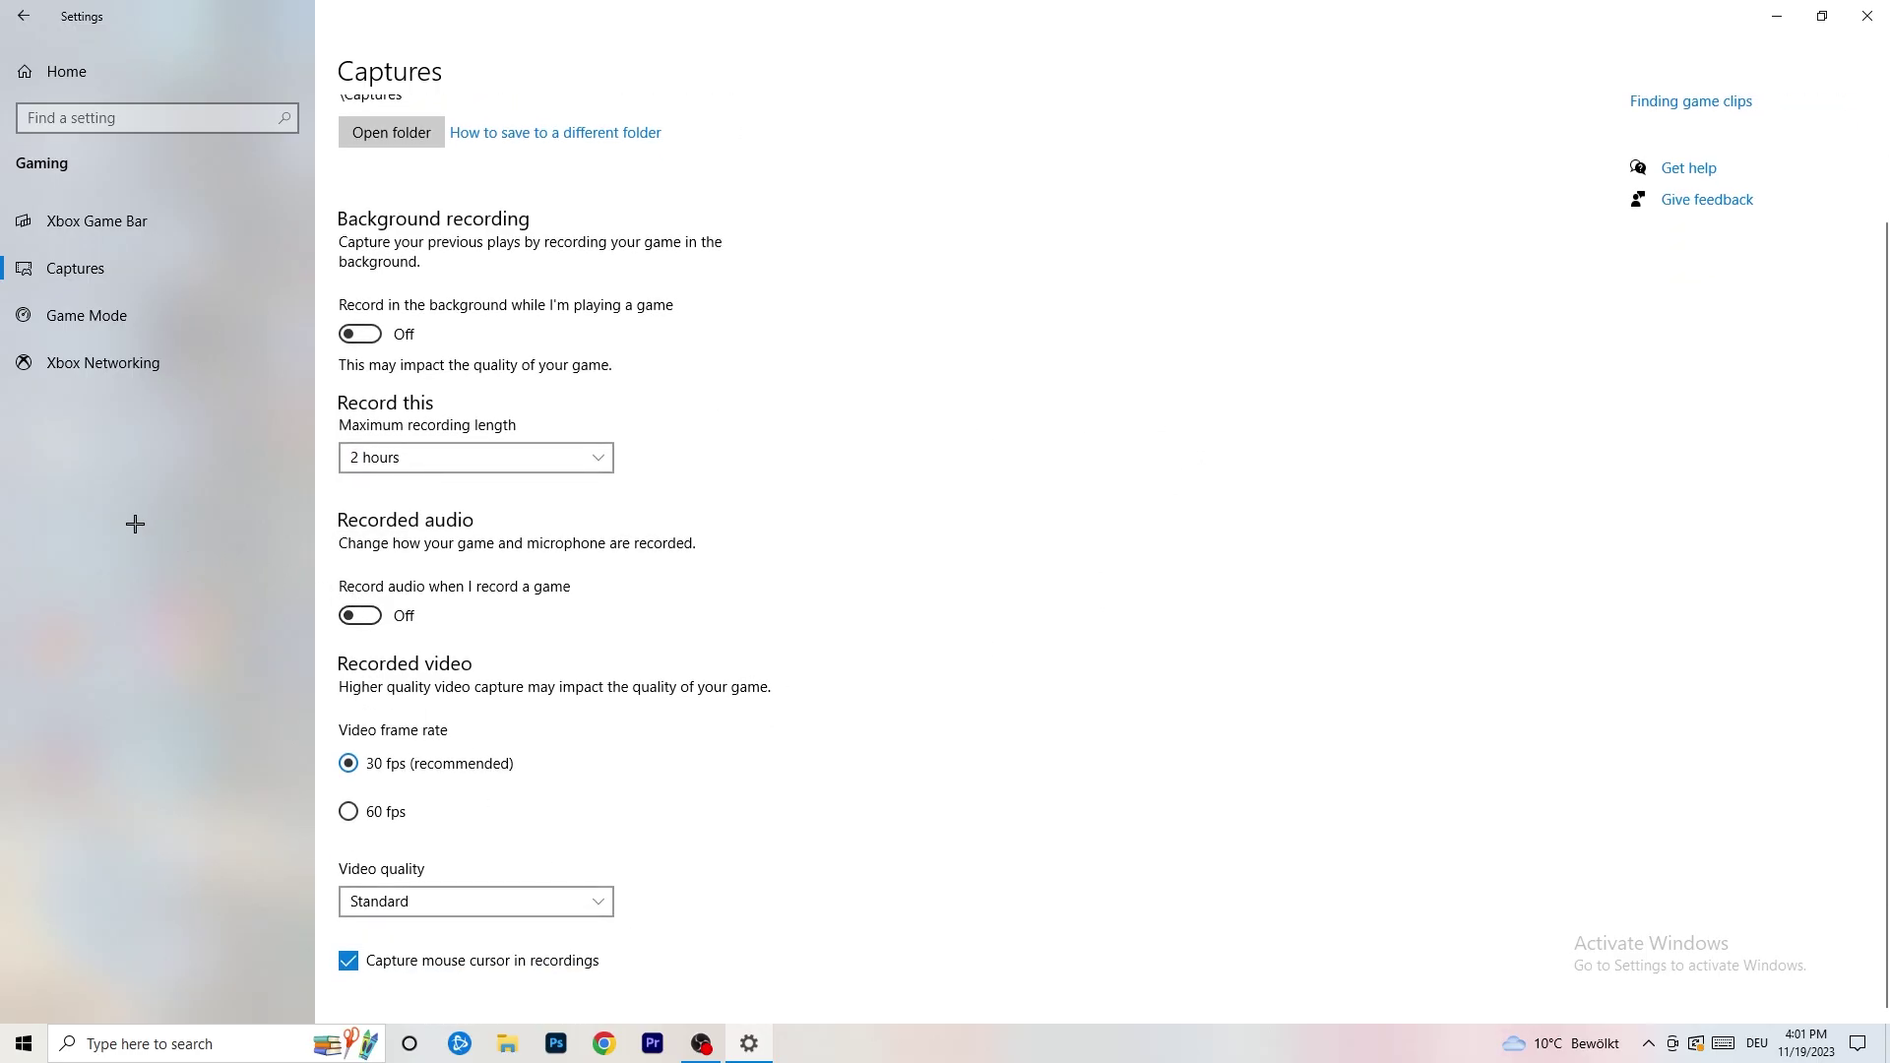
click(138, 311)
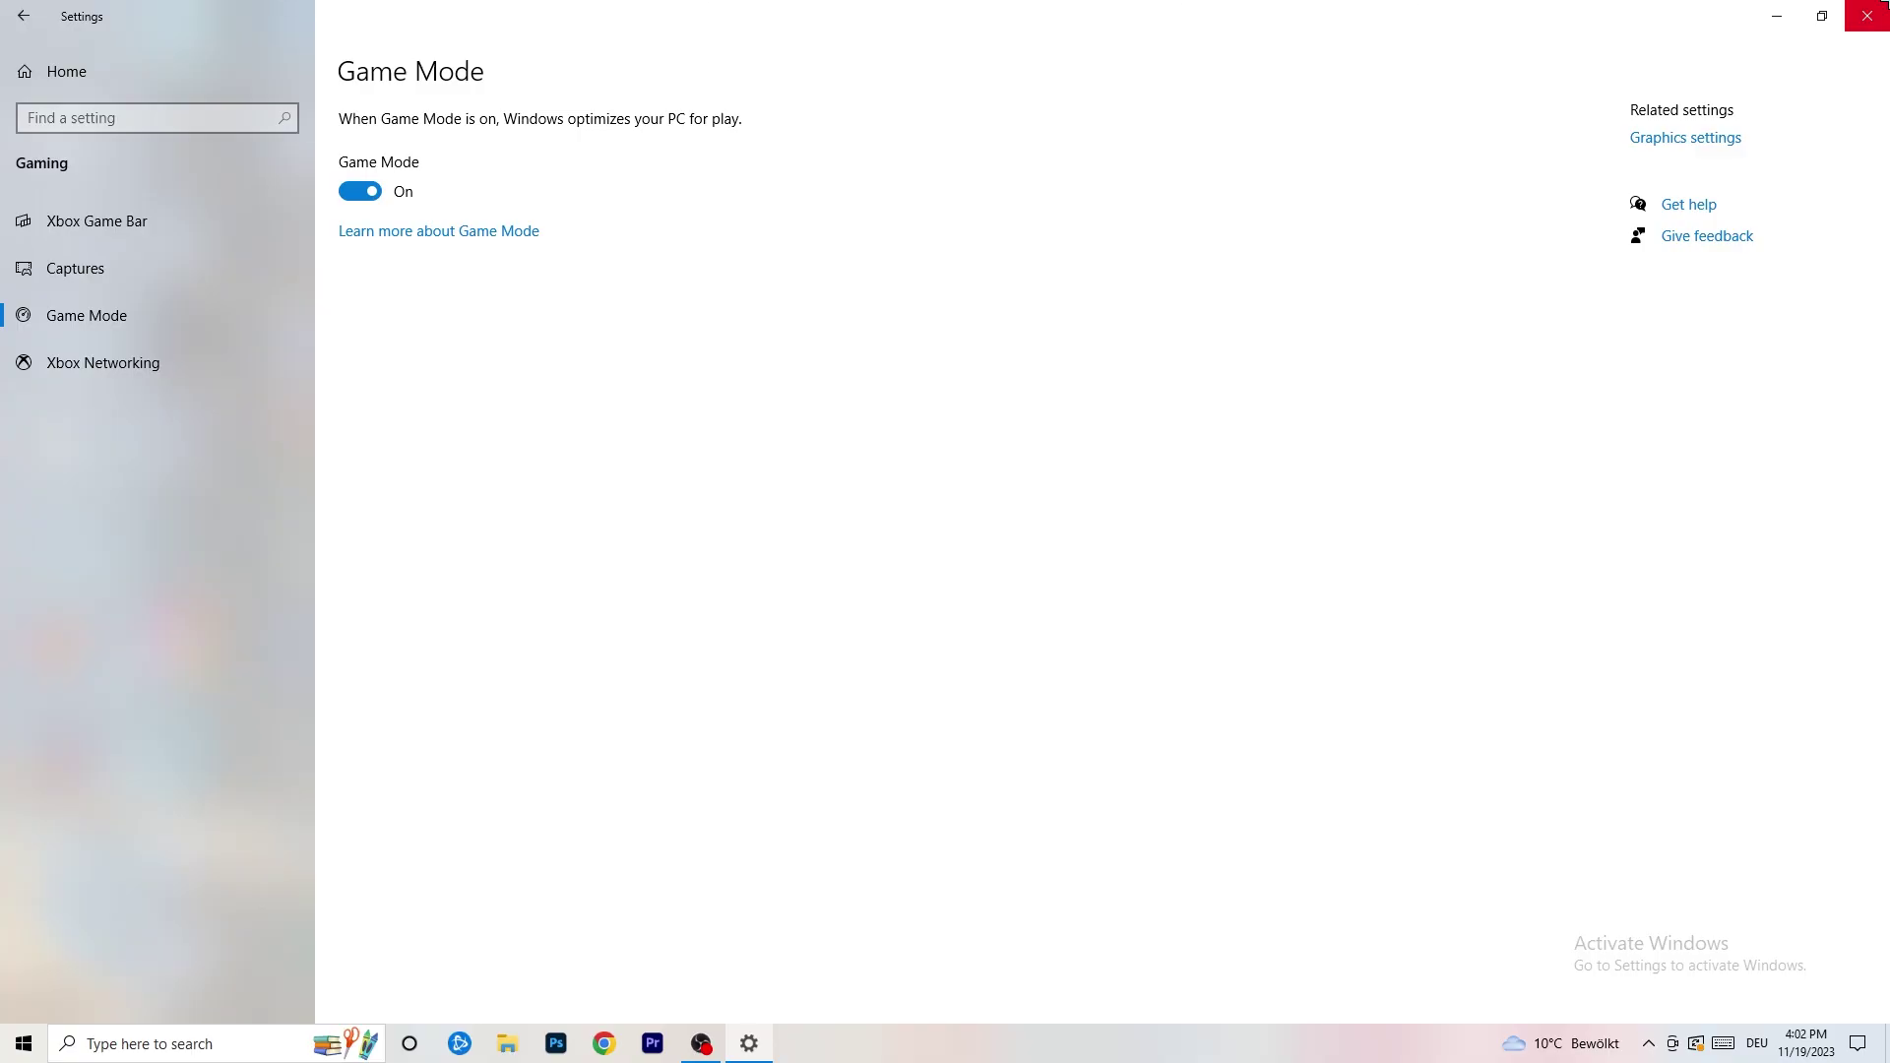
click(1867, 16)
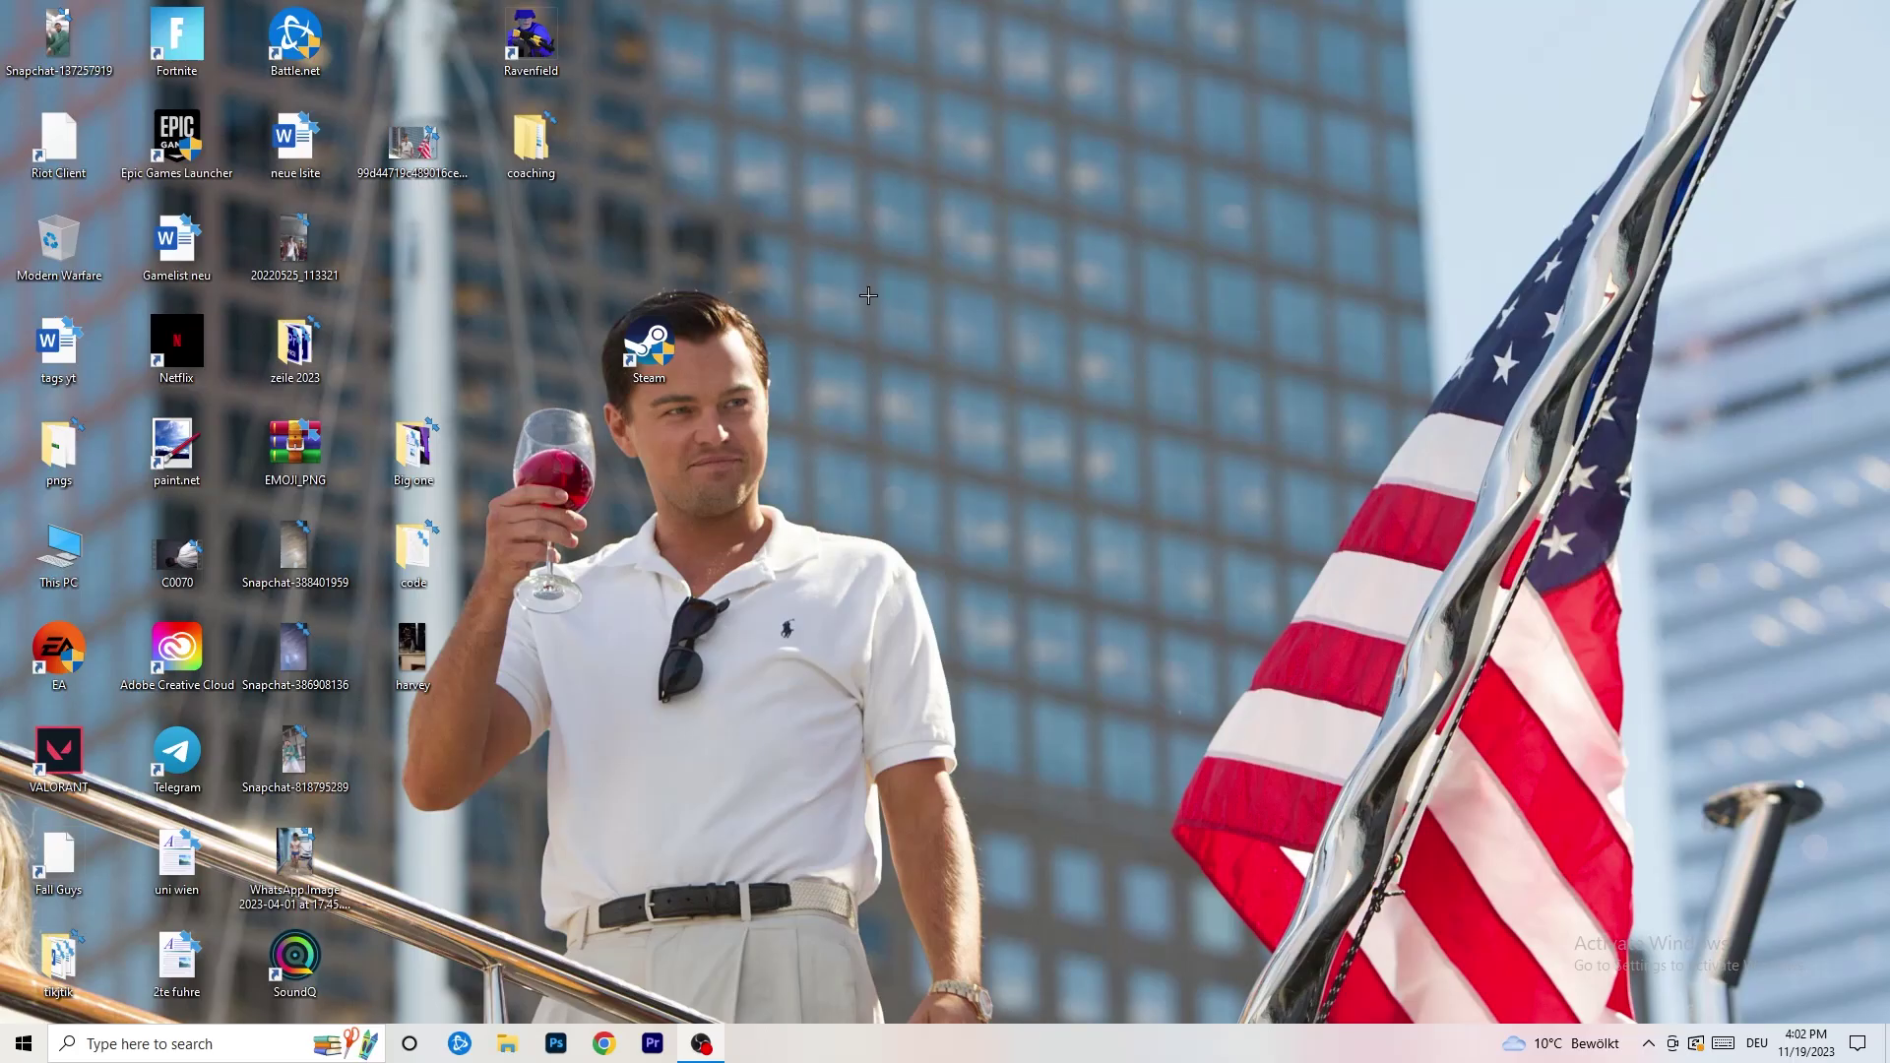
Launch Task Manager from the taskbar, maximize it, and sort processes by GPU usage.
drag(918, 1038, 665, 923)
right_click(913, 1043)
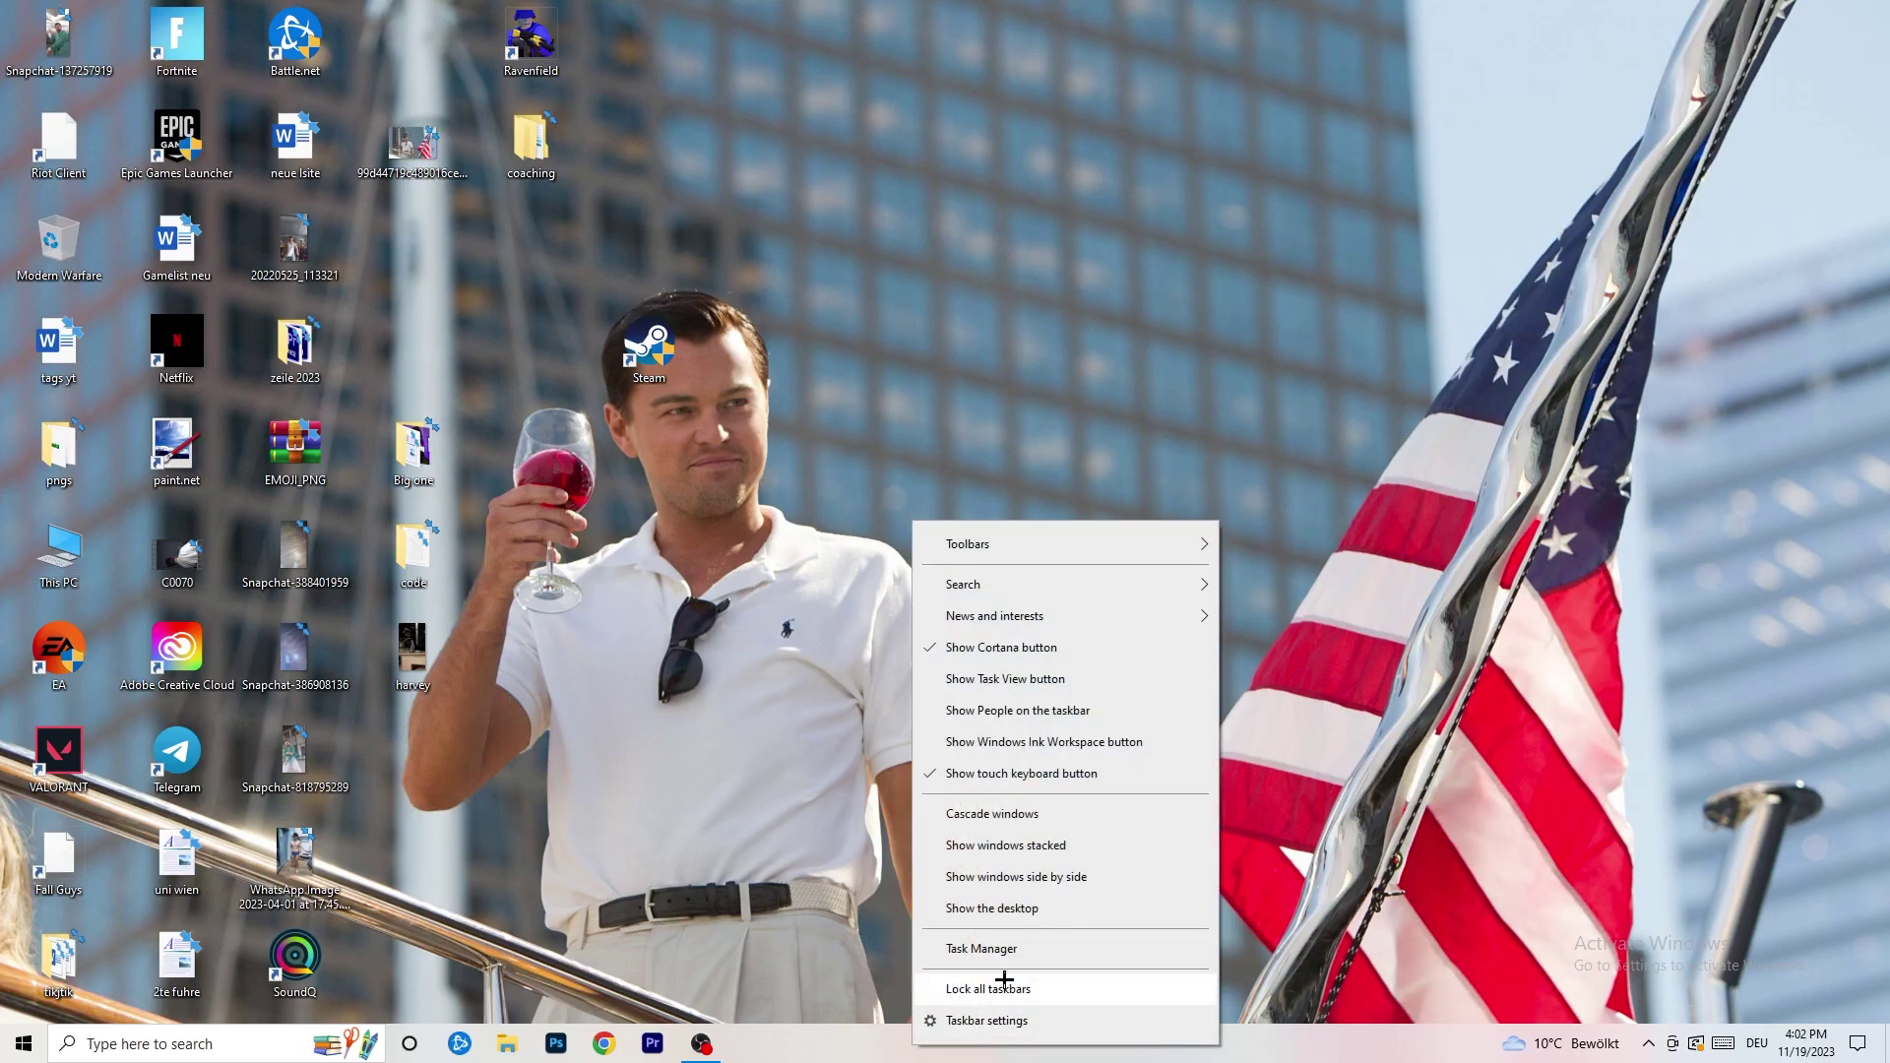
click(1016, 952)
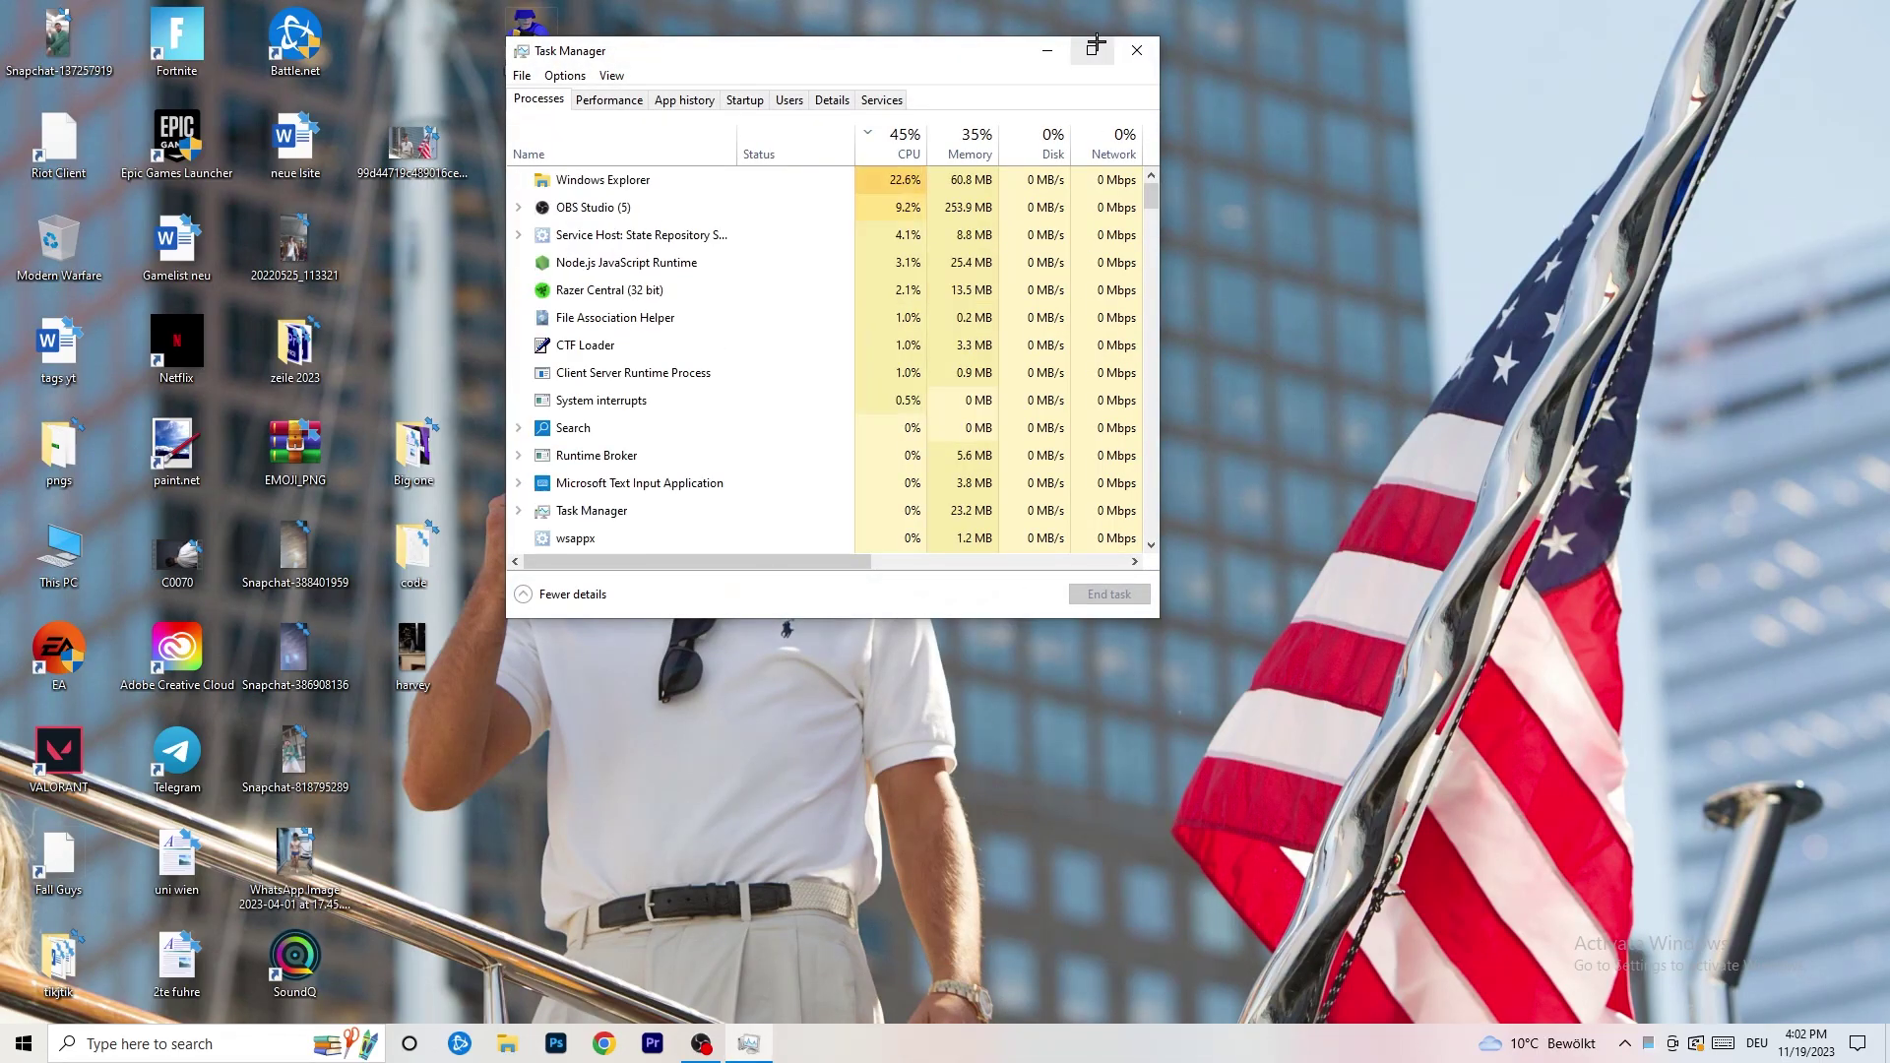
click(1091, 50)
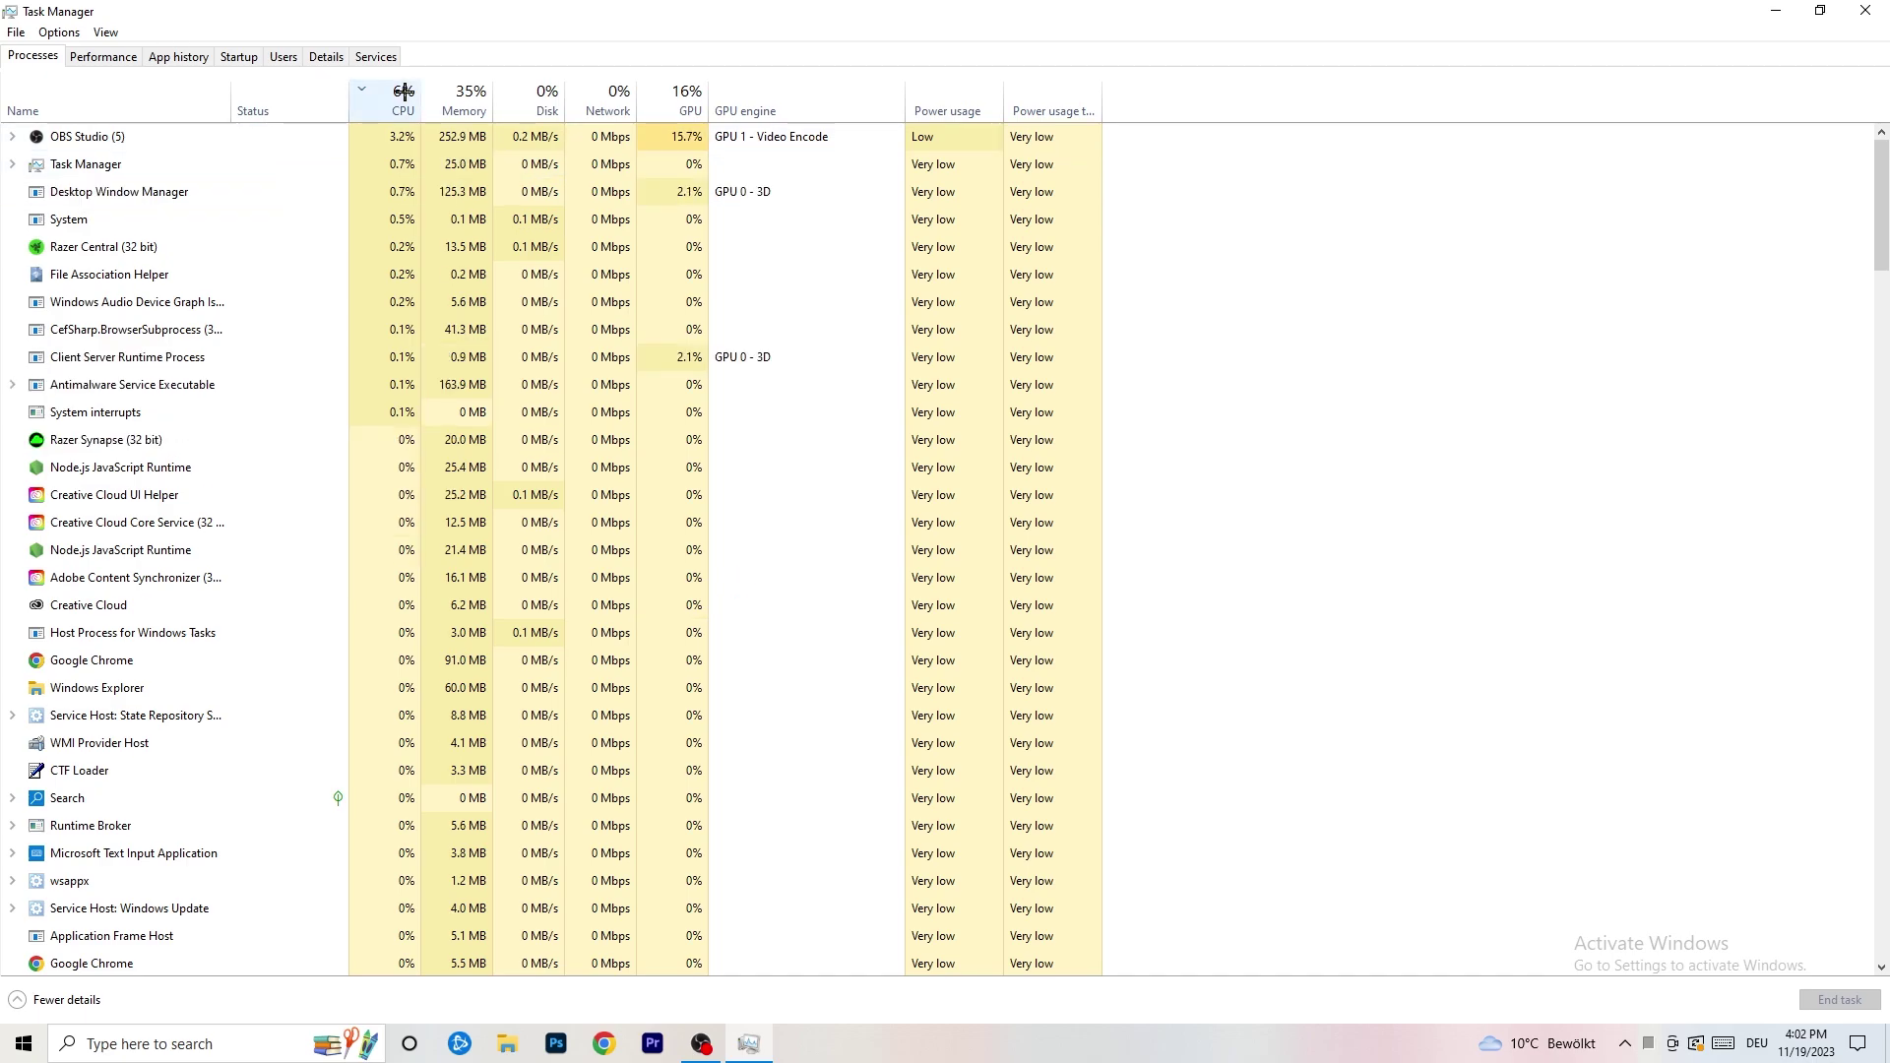
click(684, 96)
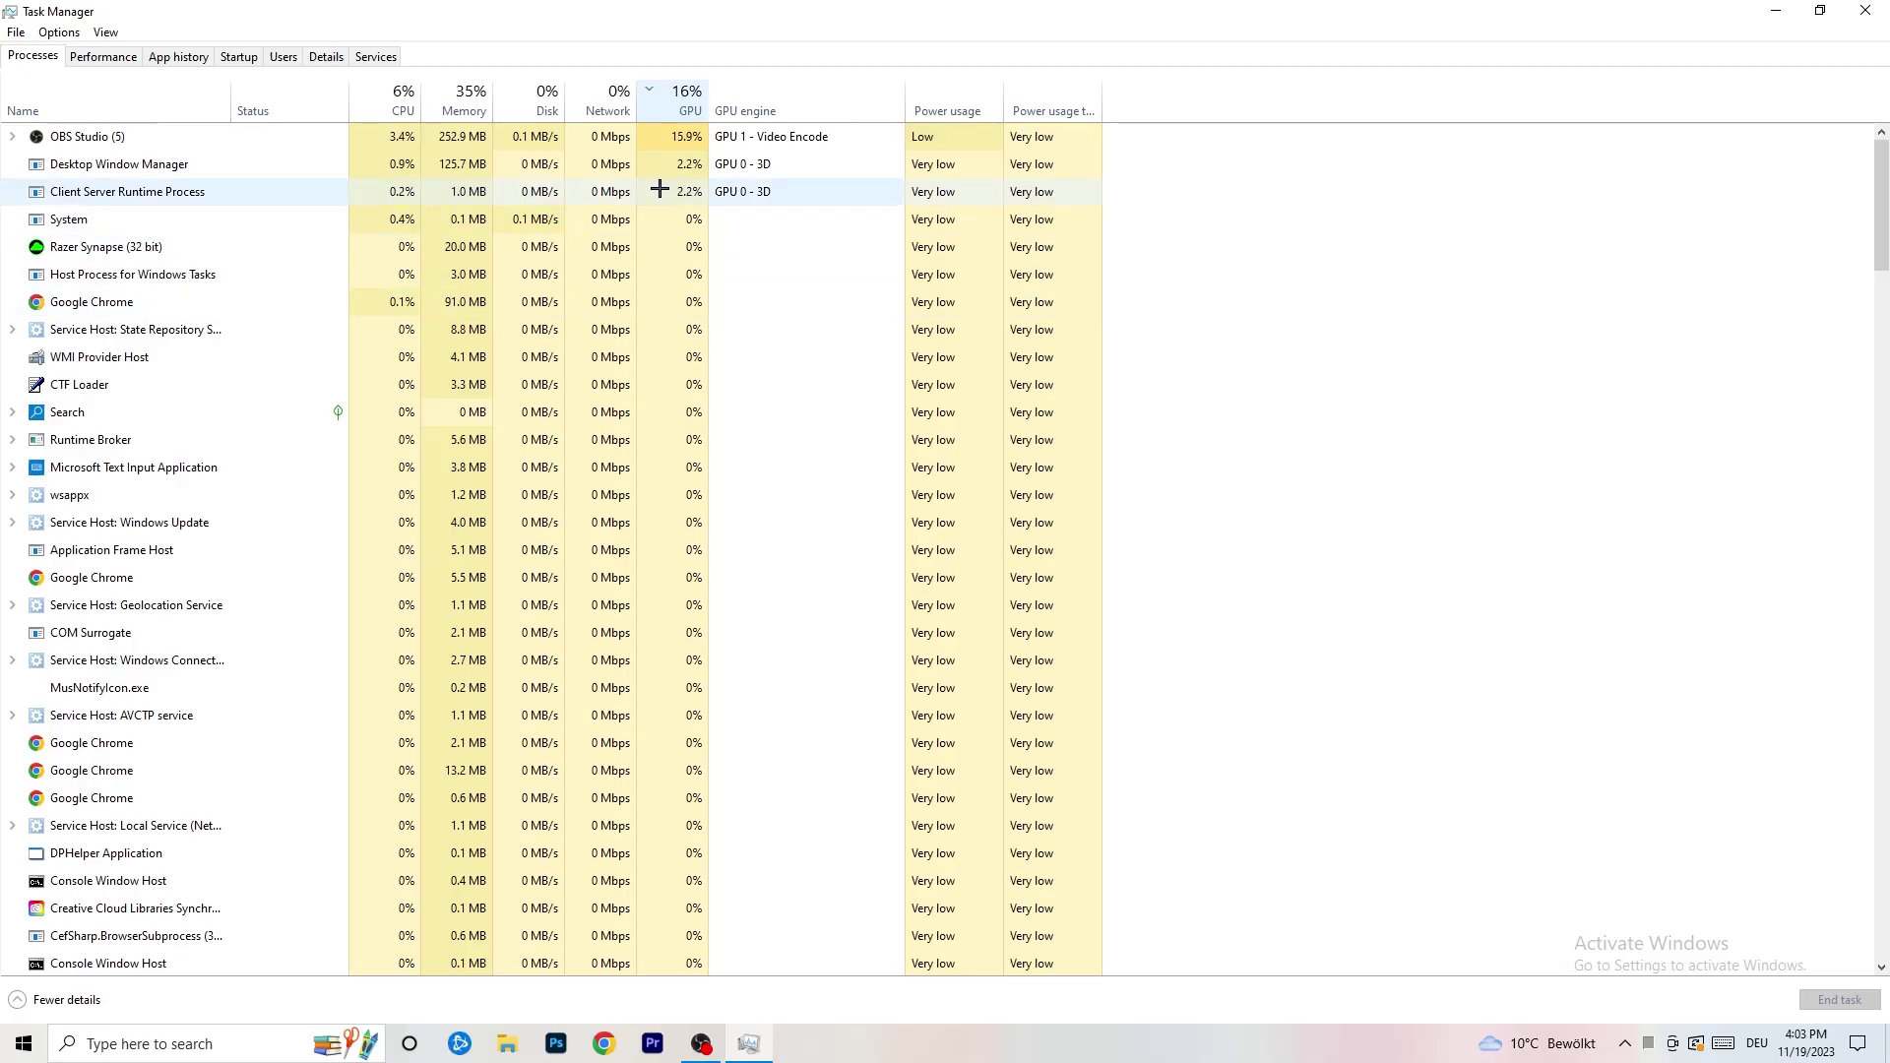
Attempt to end the OBS Studio task, then sort processes by CPU usage.
right_click(686, 140)
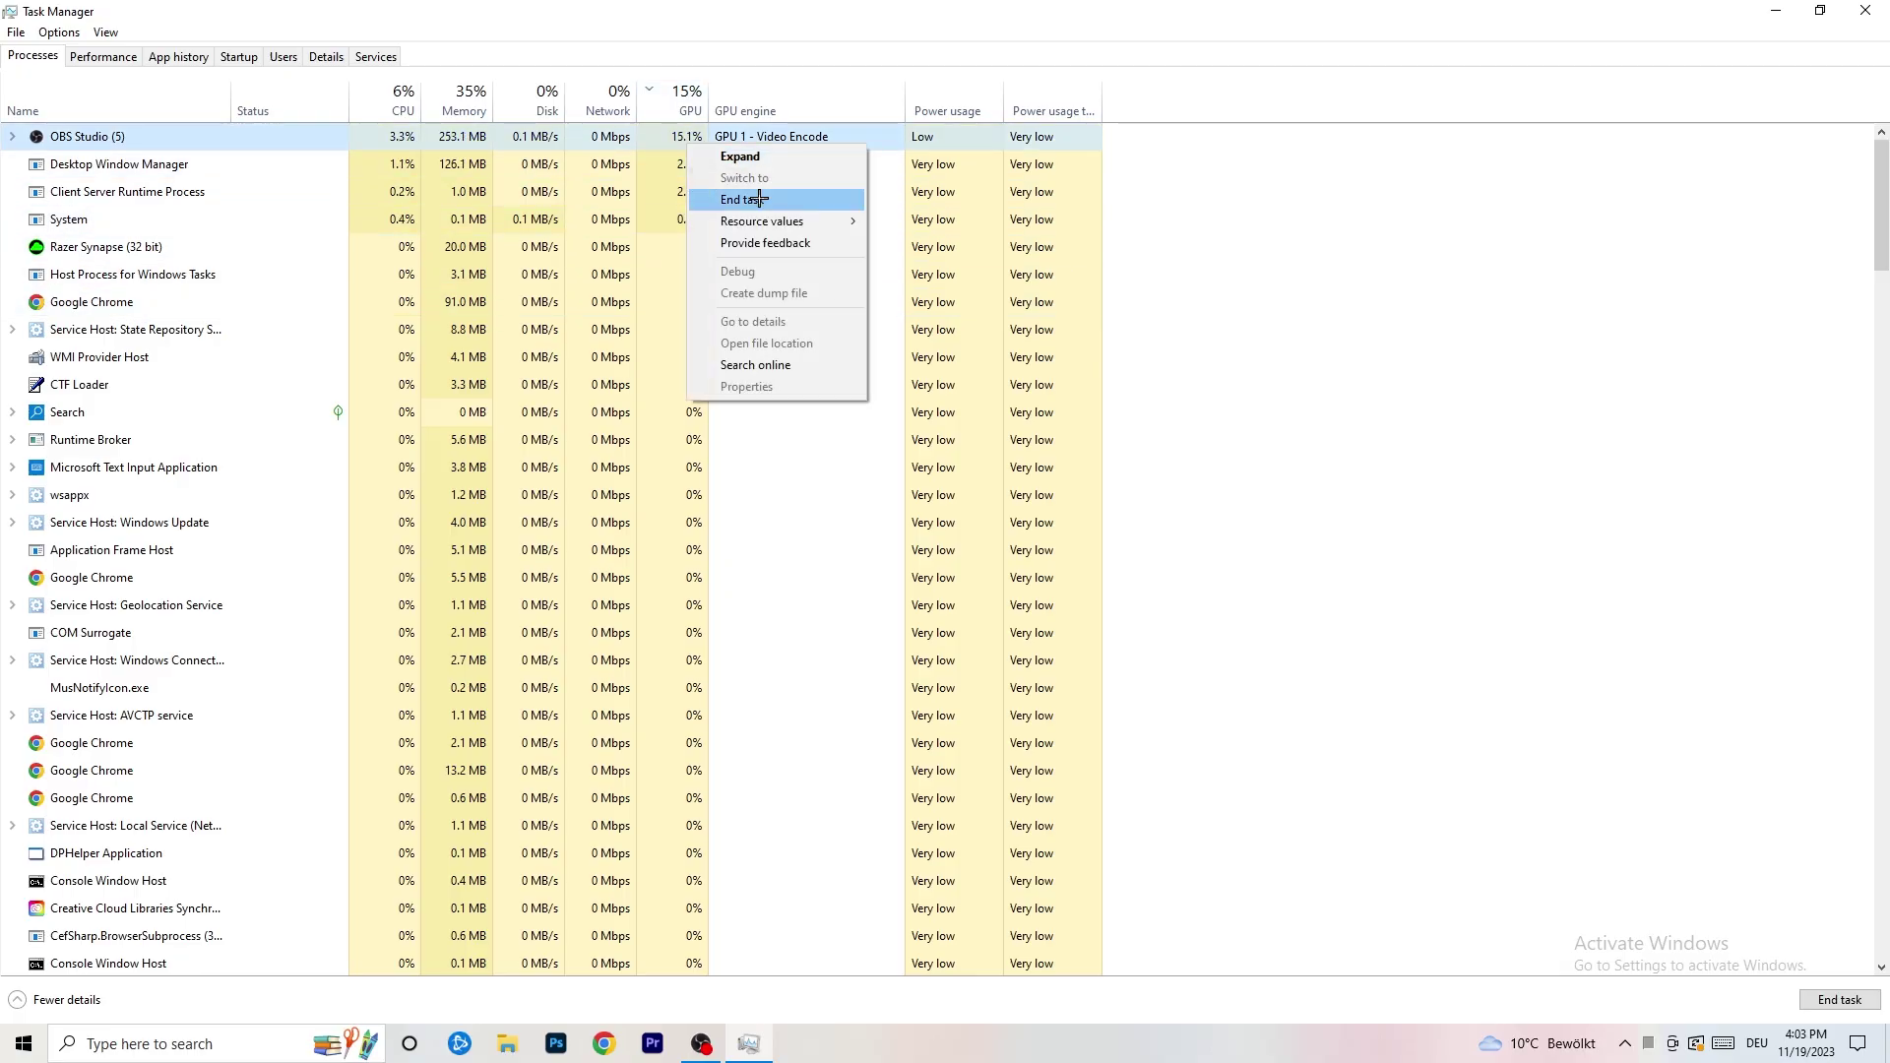
click(1546, 179)
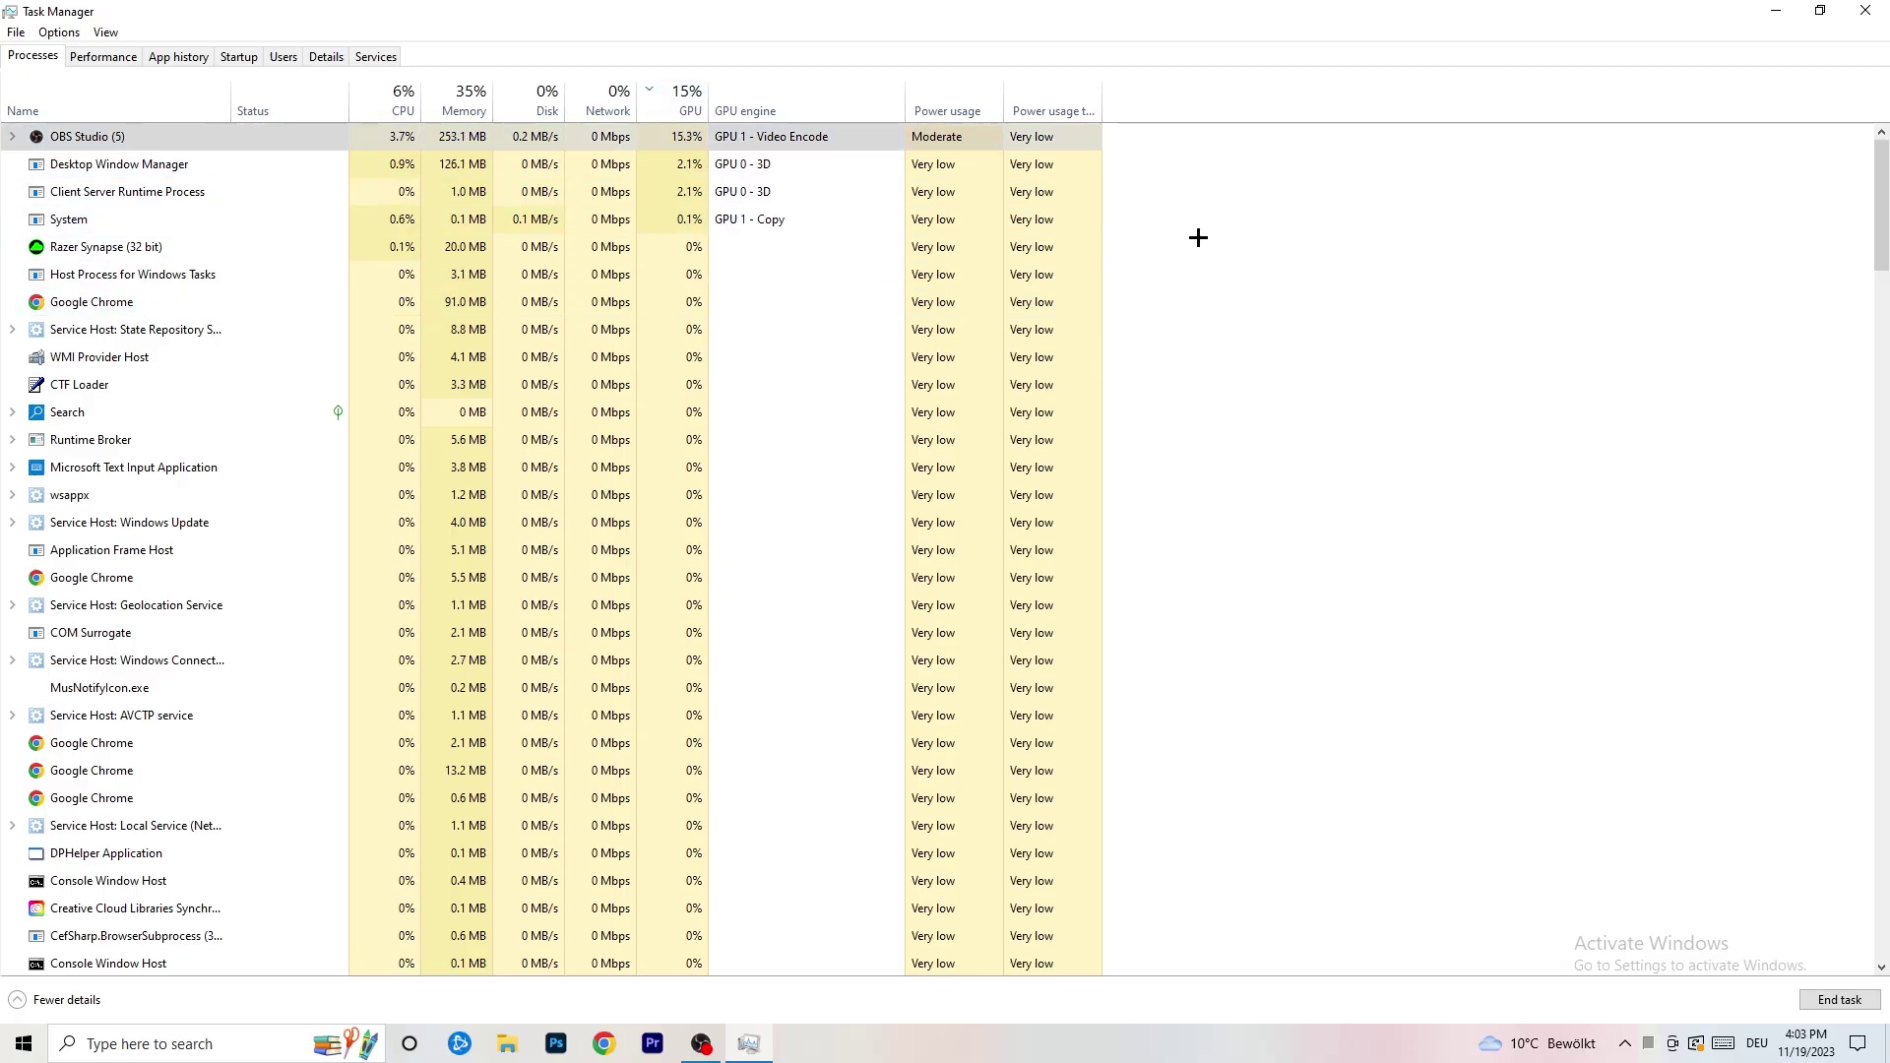
click(412, 90)
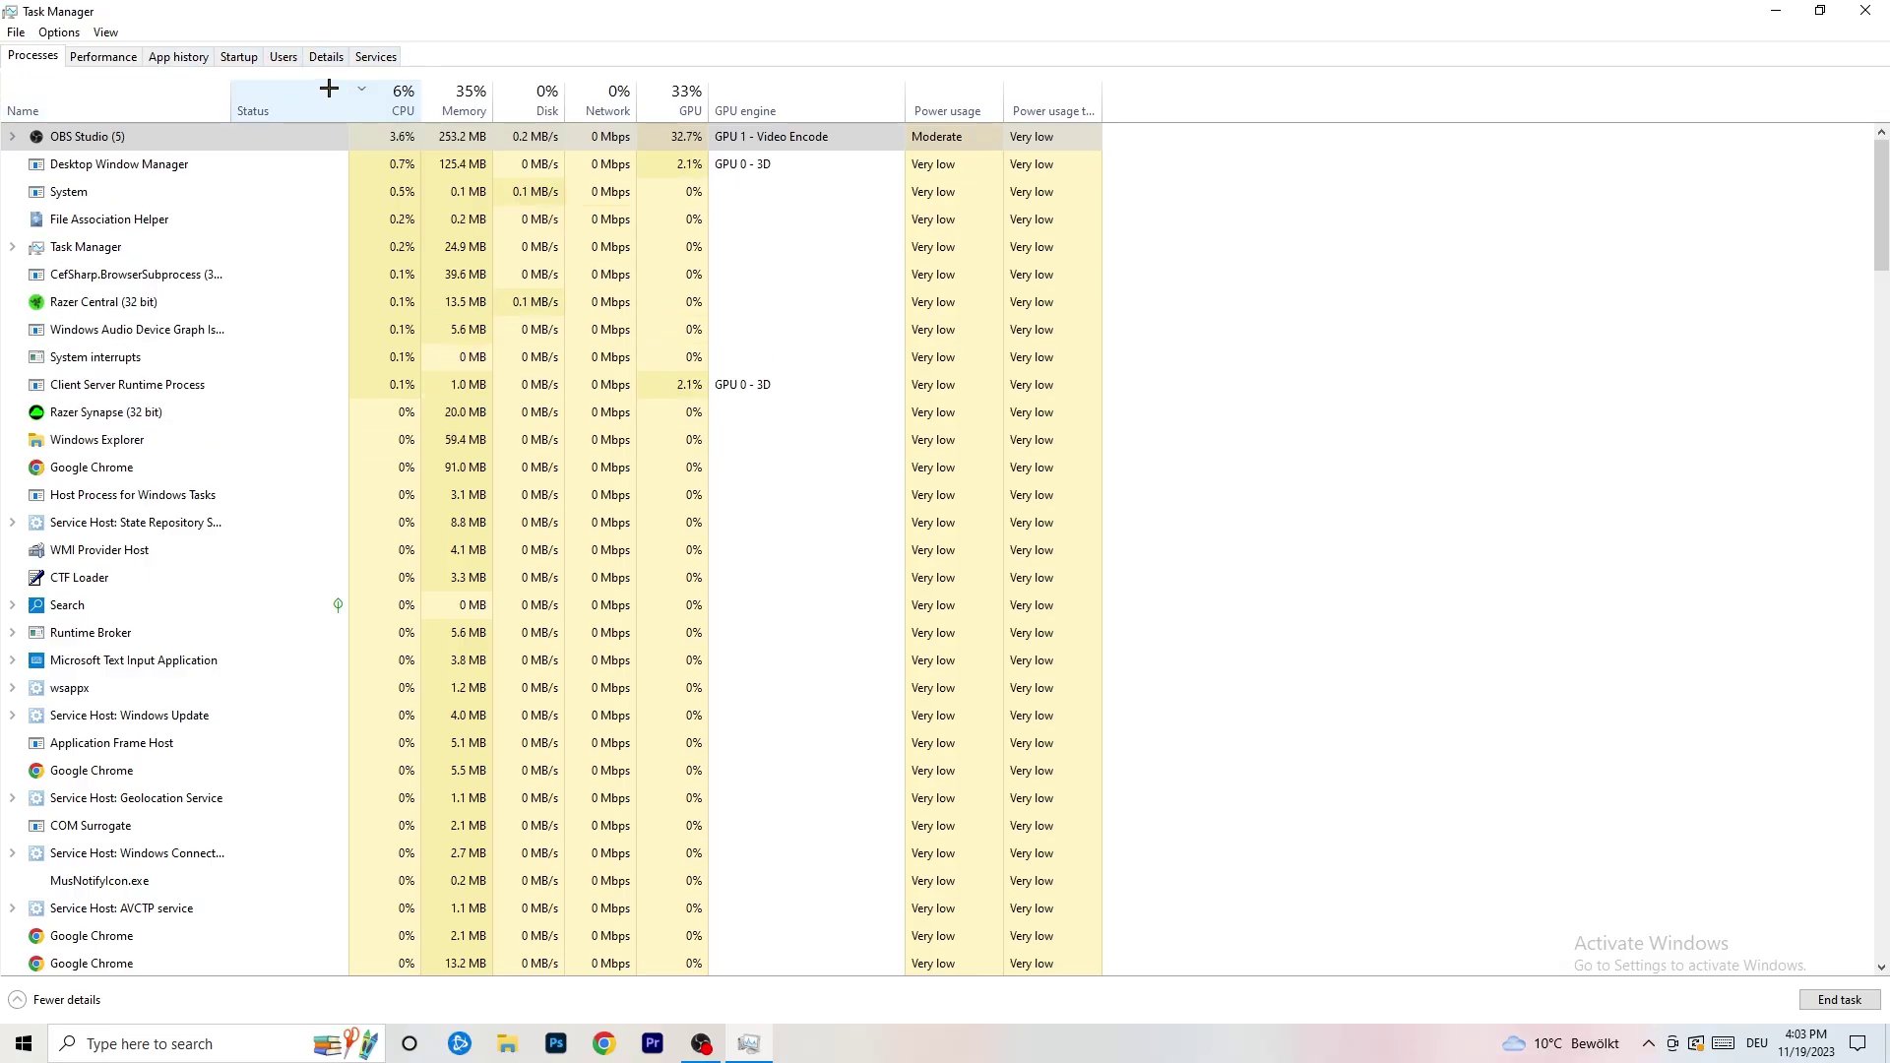
Switch Task Manager to the detailed process list with PIDs.
click(327, 55)
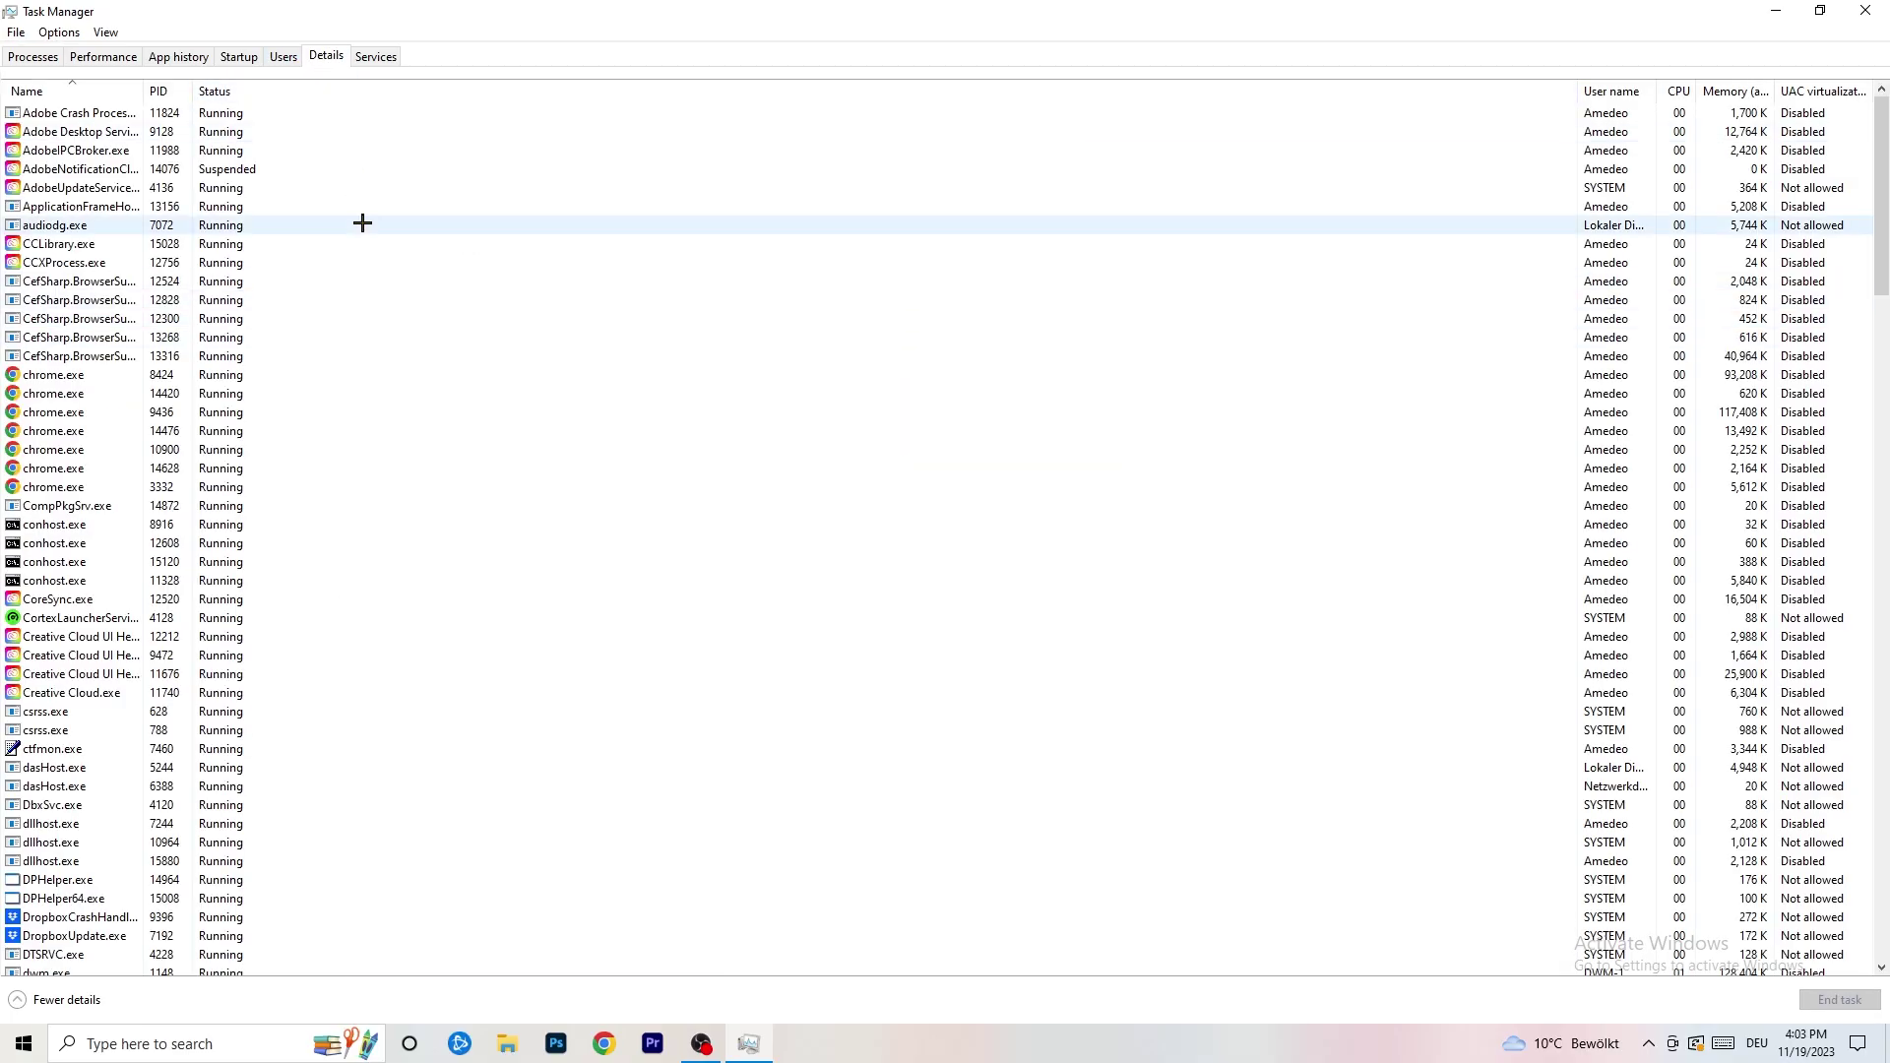
scroll(281, 512, down, 10)
scroll(296, 473, up, 10)
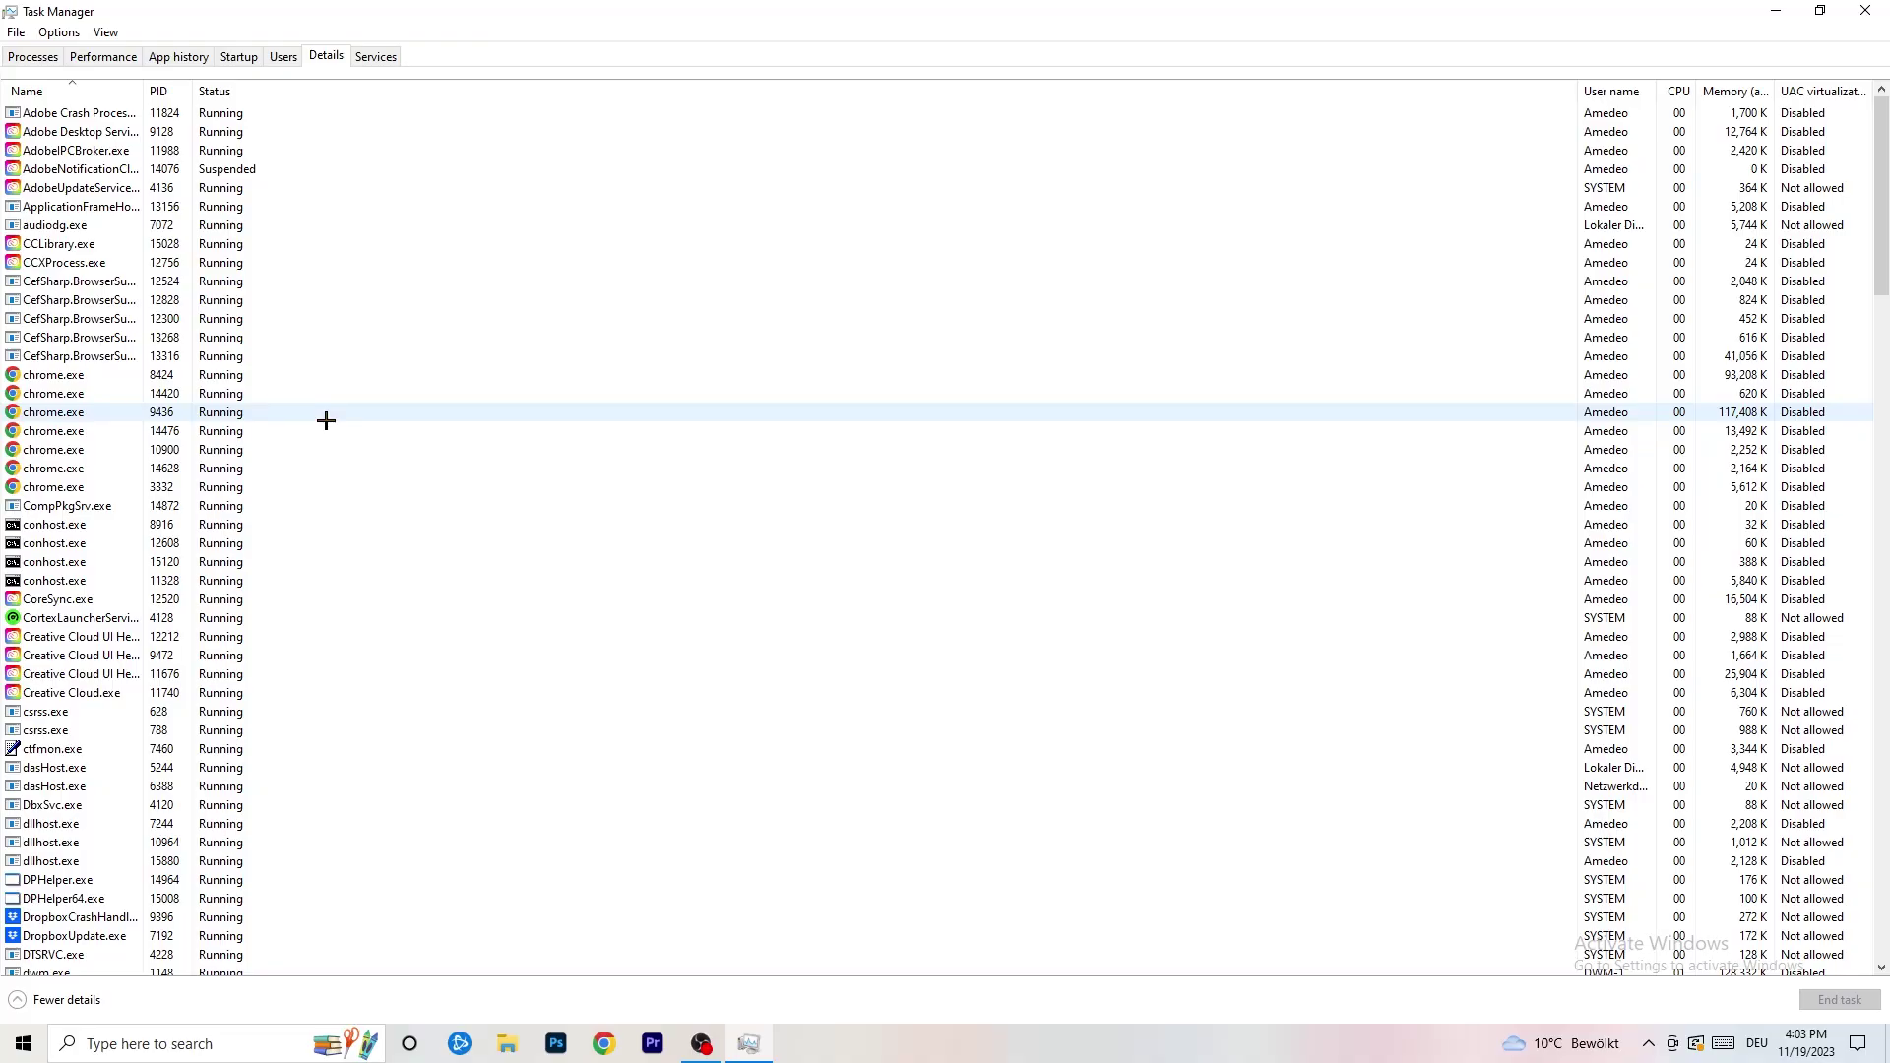
scroll(94, 517, down, 3)
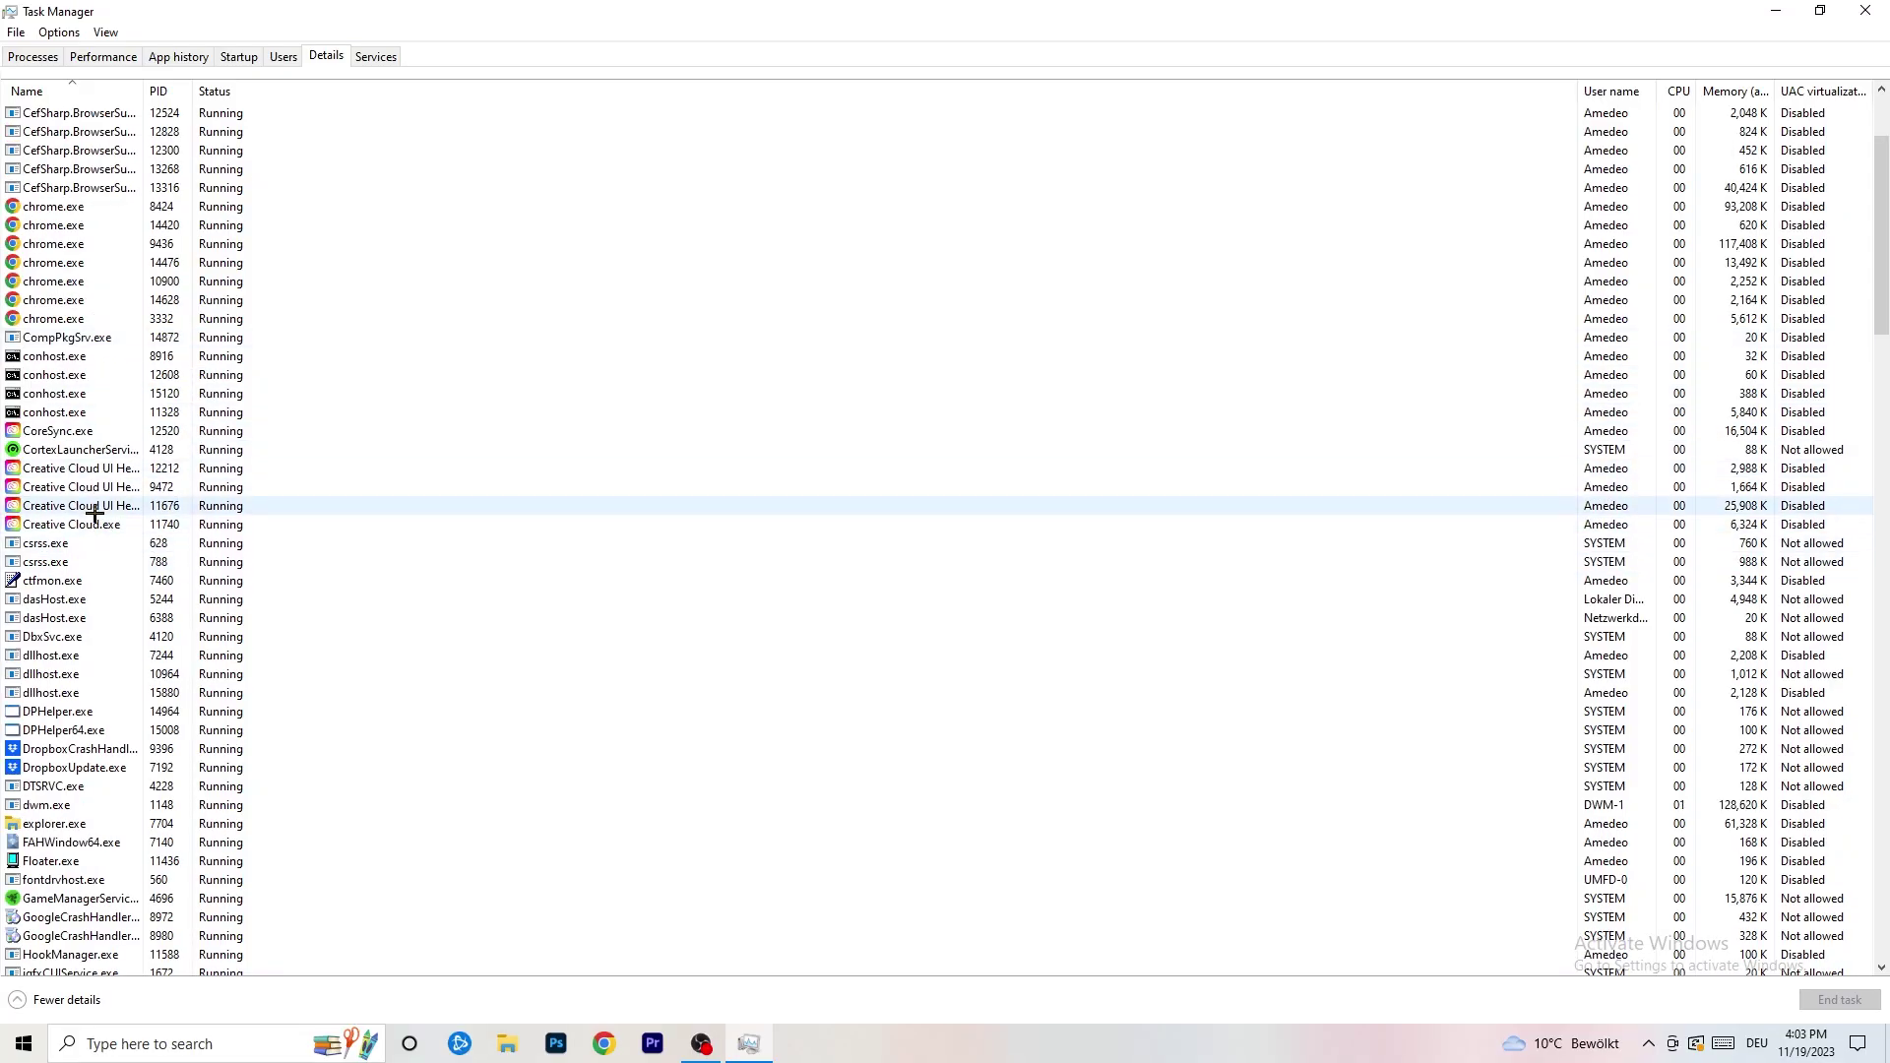
Check the Creative Cloud UI Helper process's priority options, then view the Startup apps list.
click(78, 506)
right_click(79, 506)
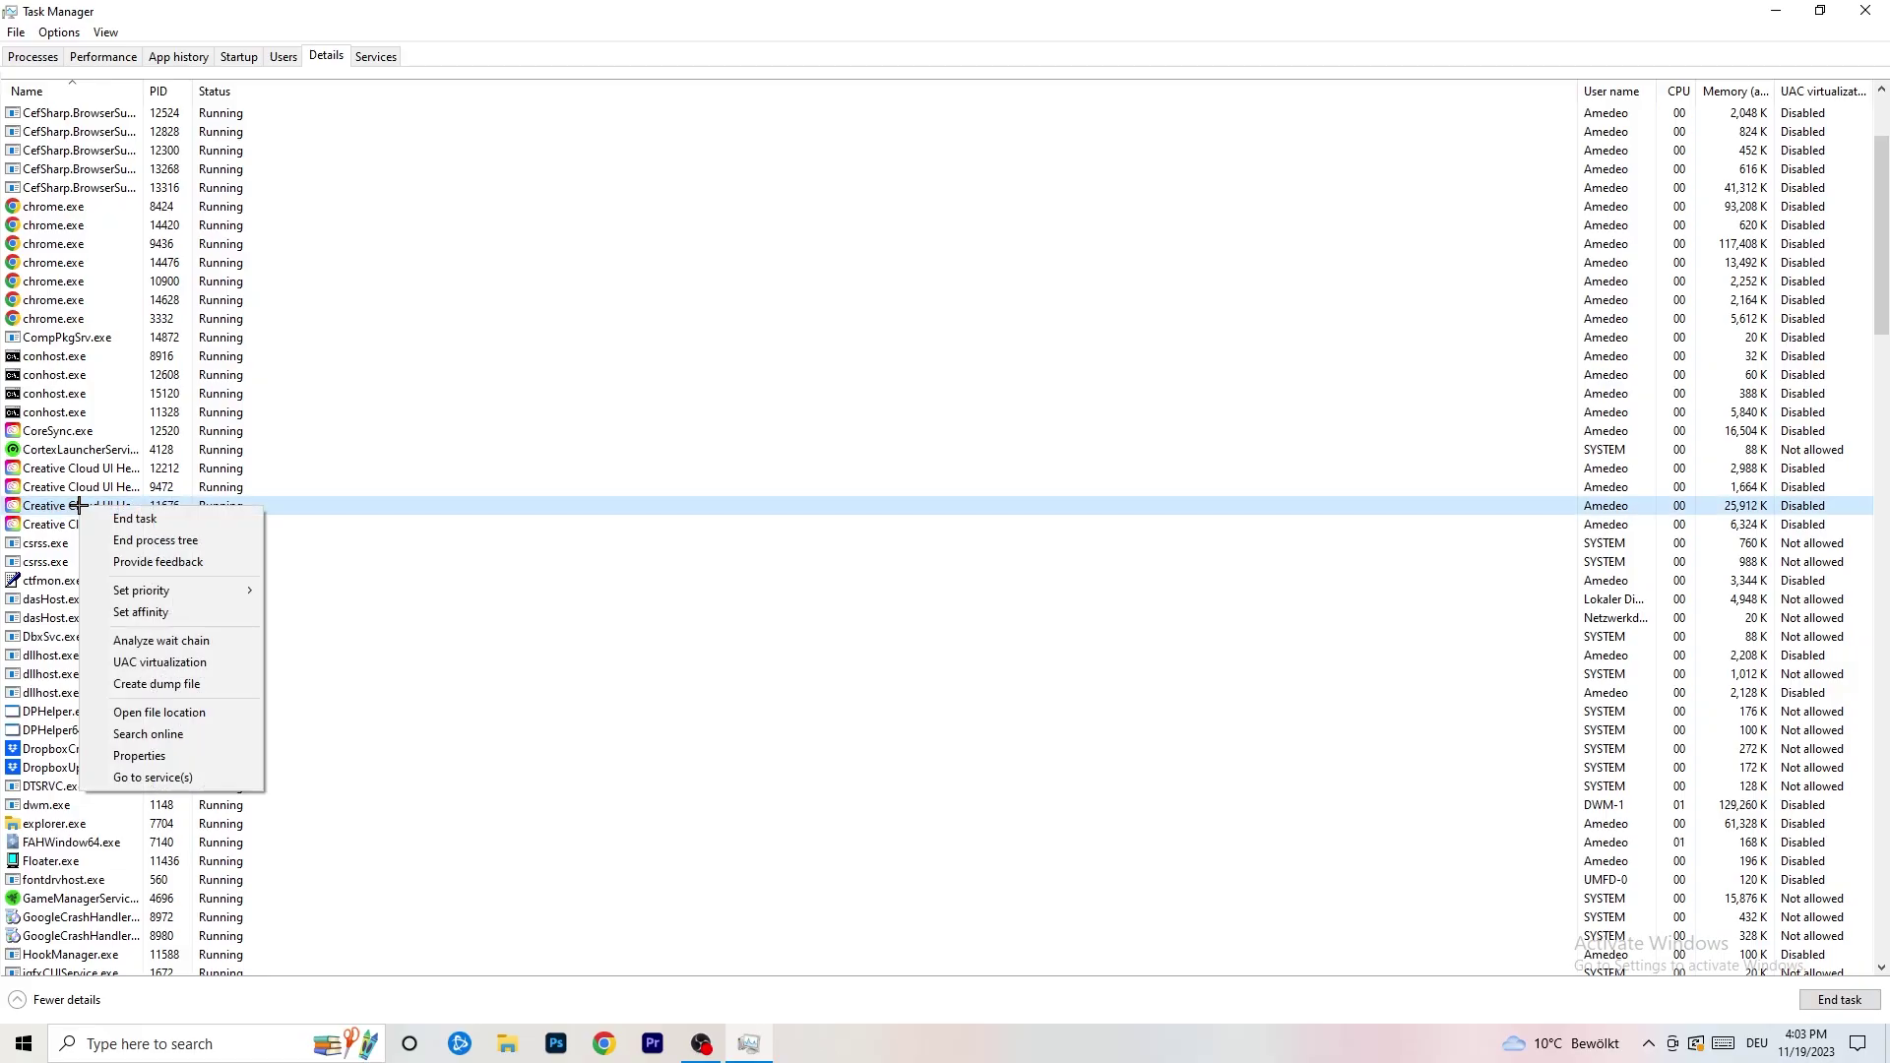
mouse_move(160, 590)
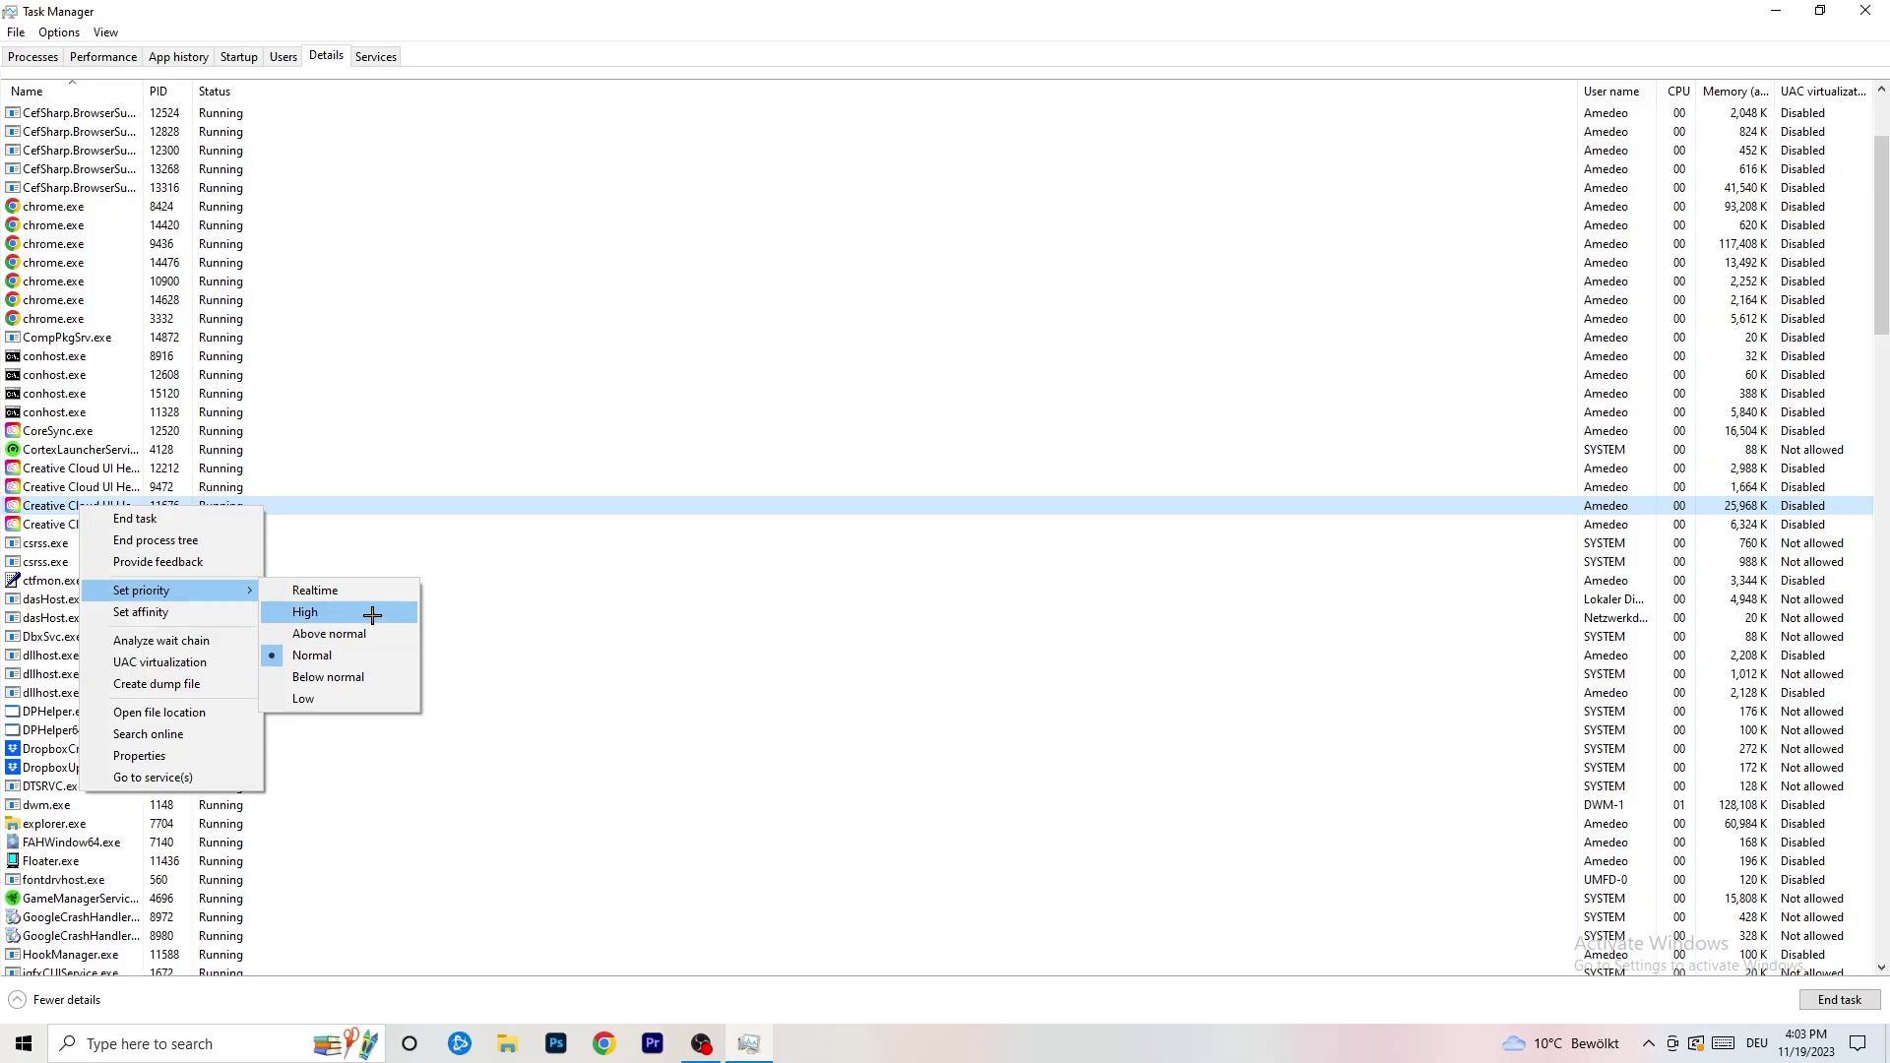
click(258, 64)
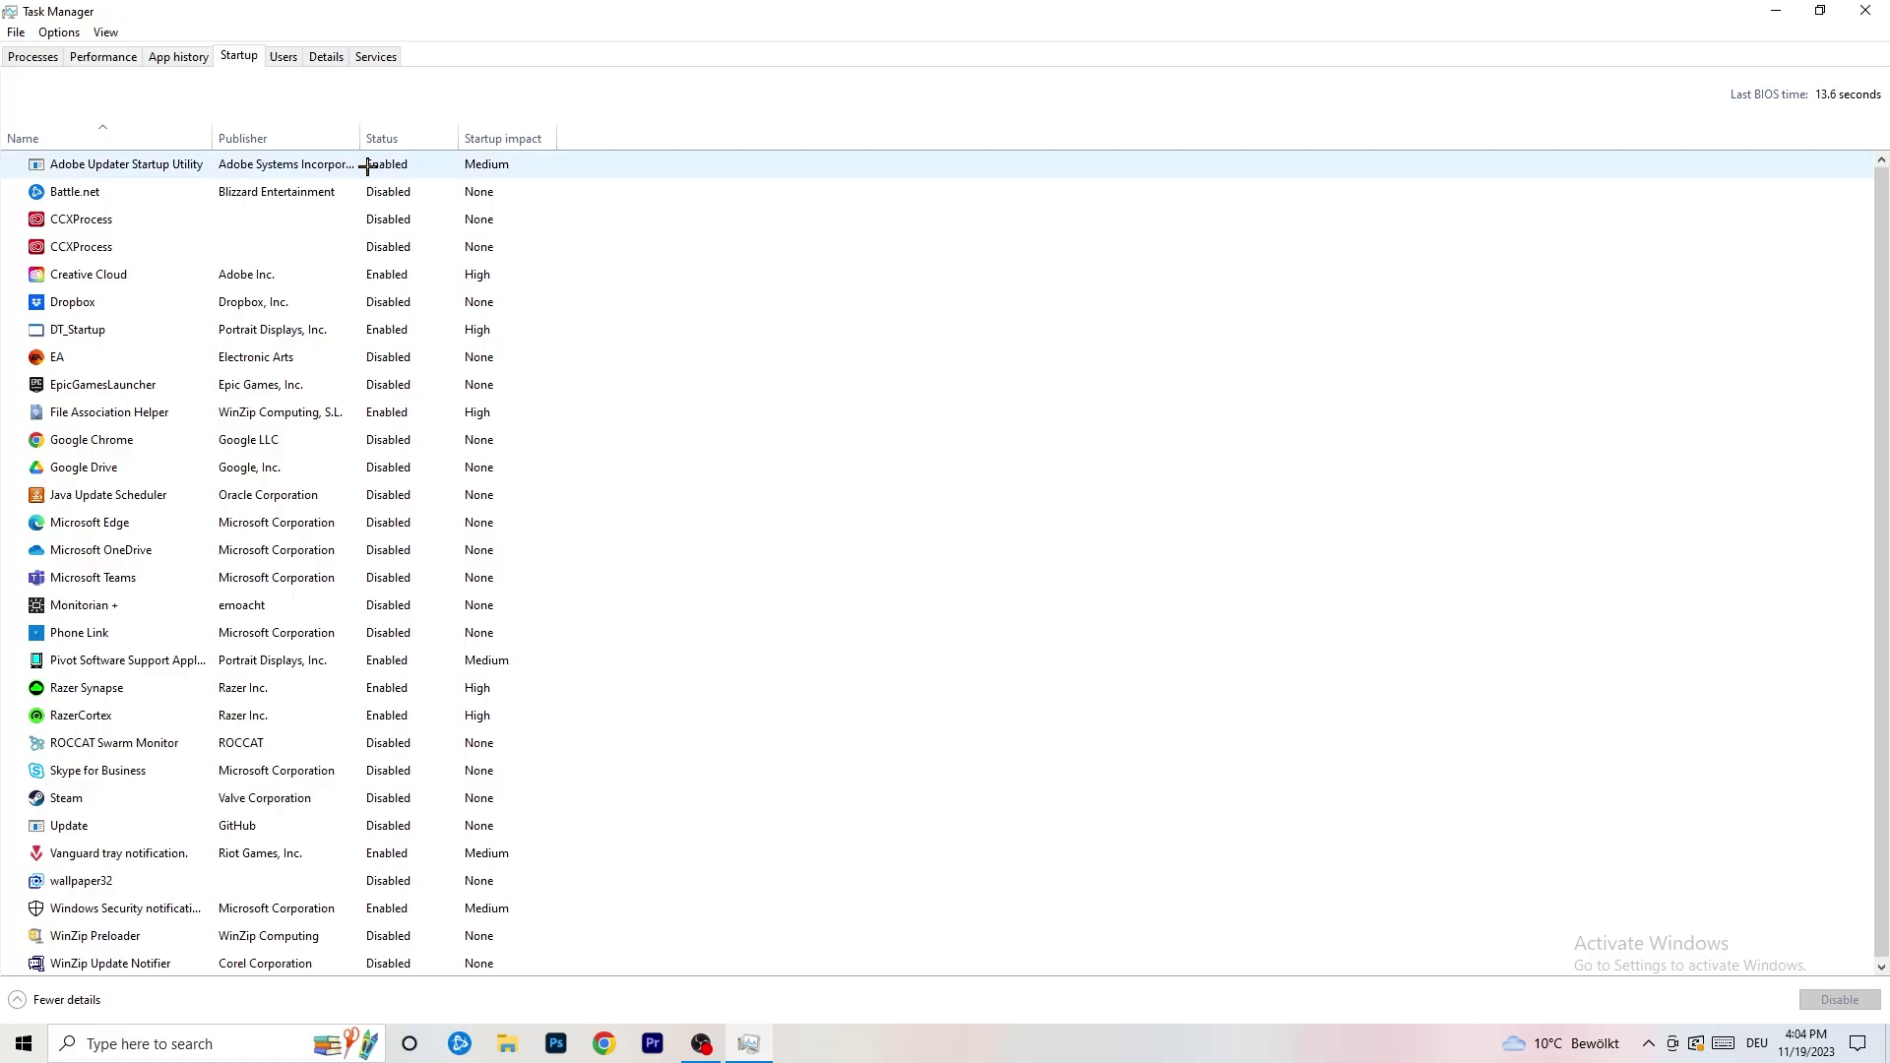
Leave DT_Startup enabled and minimize Task Manager to the desktop.
right_click(430, 323)
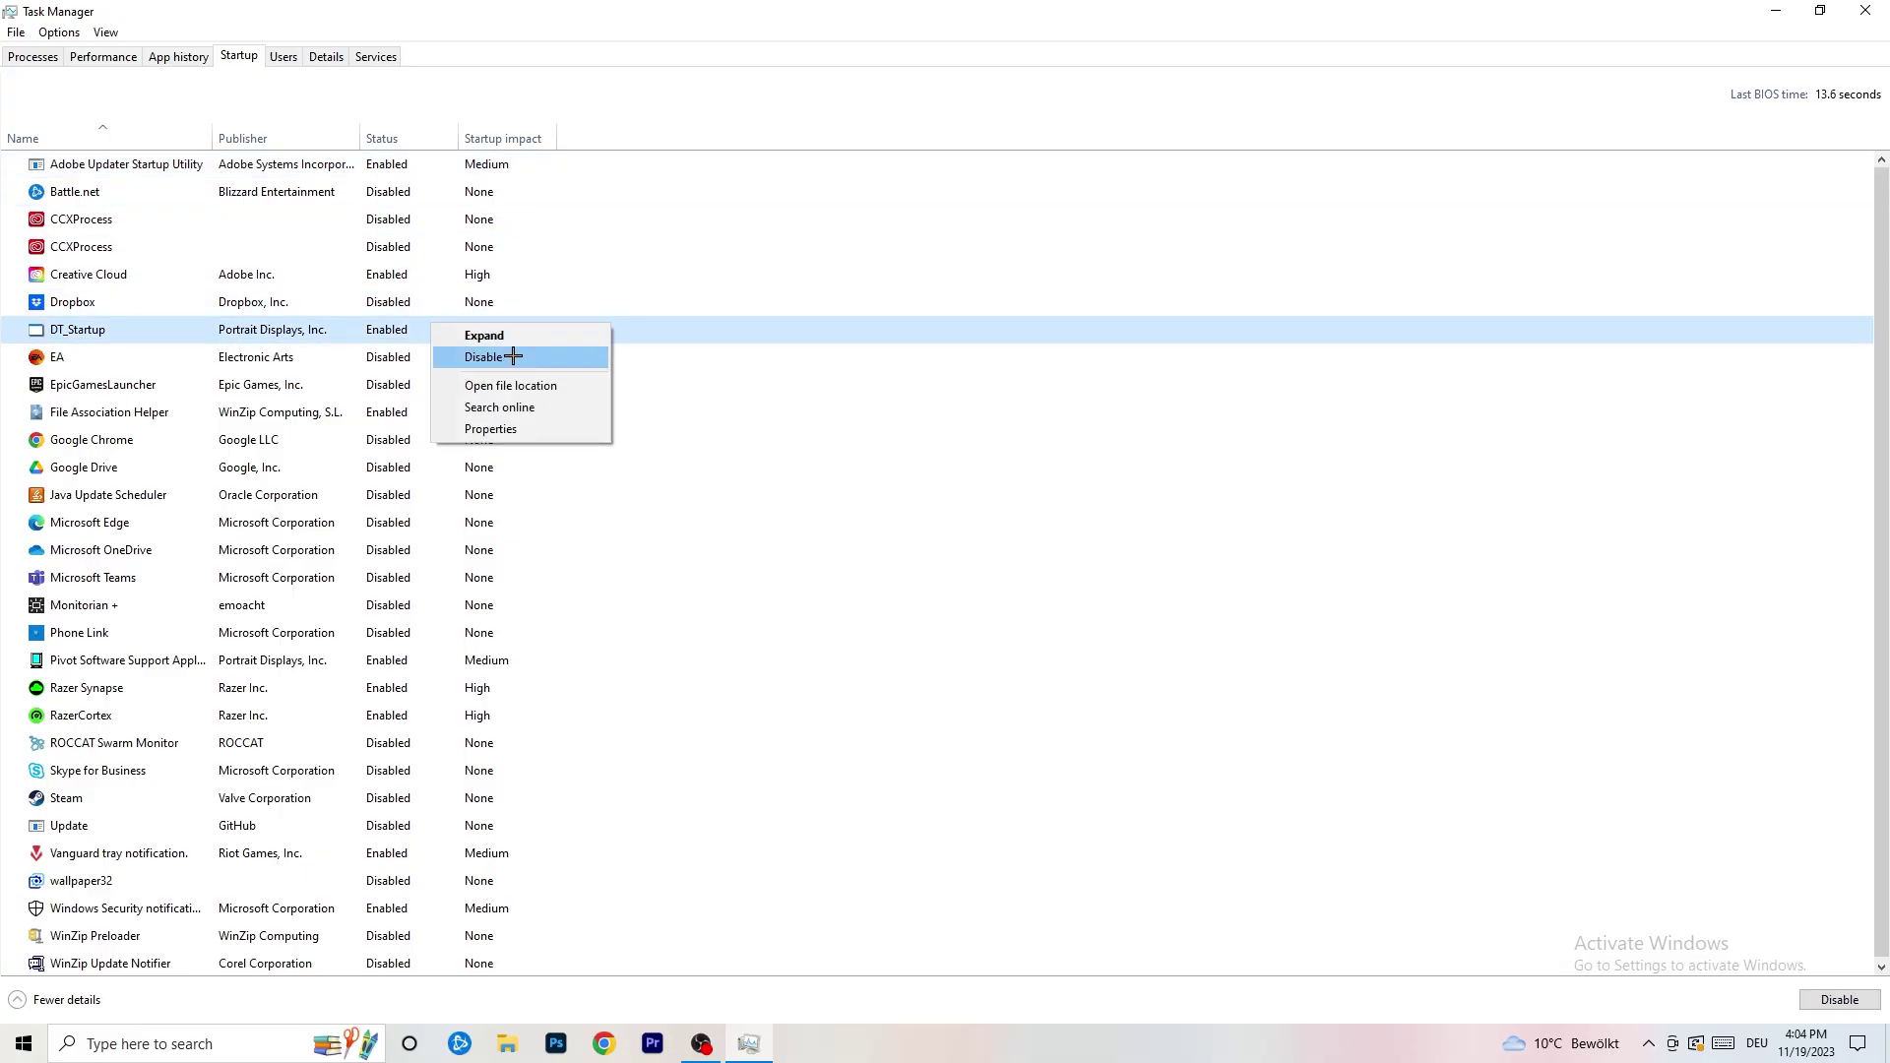
click(1061, 96)
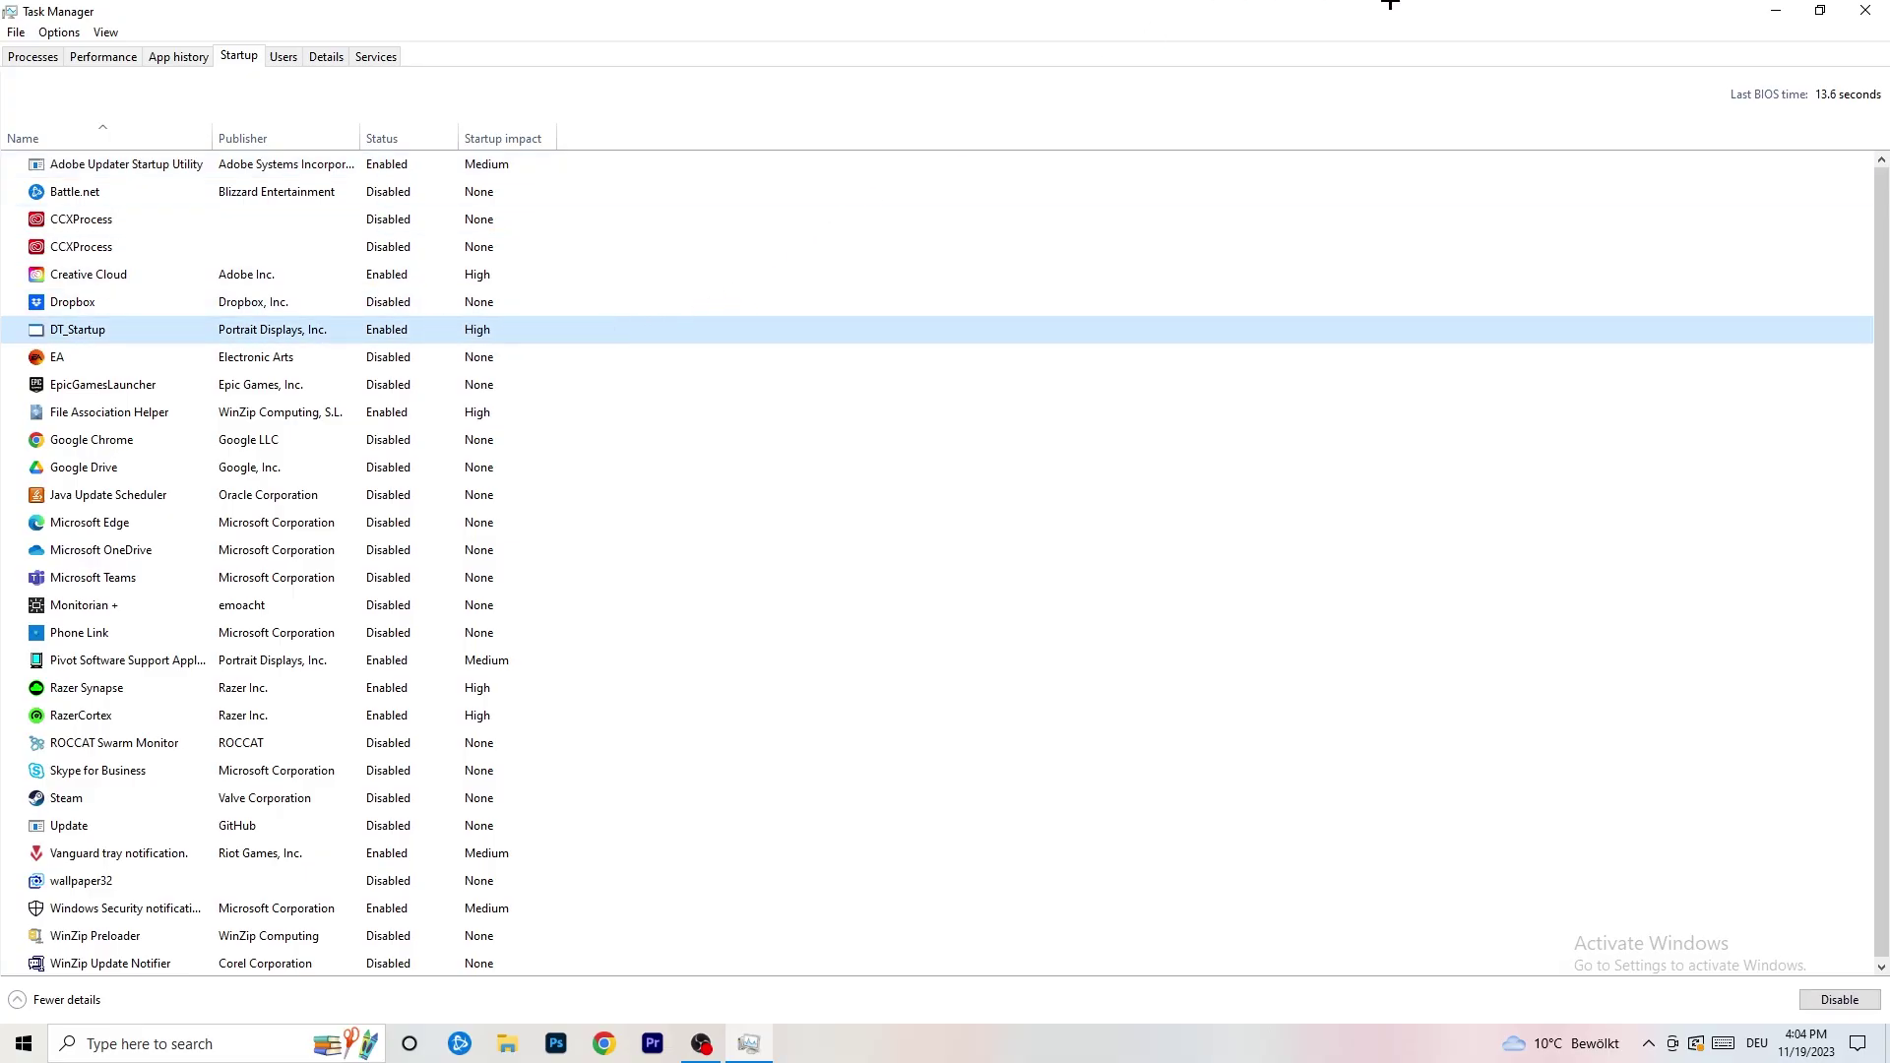
click(1780, 8)
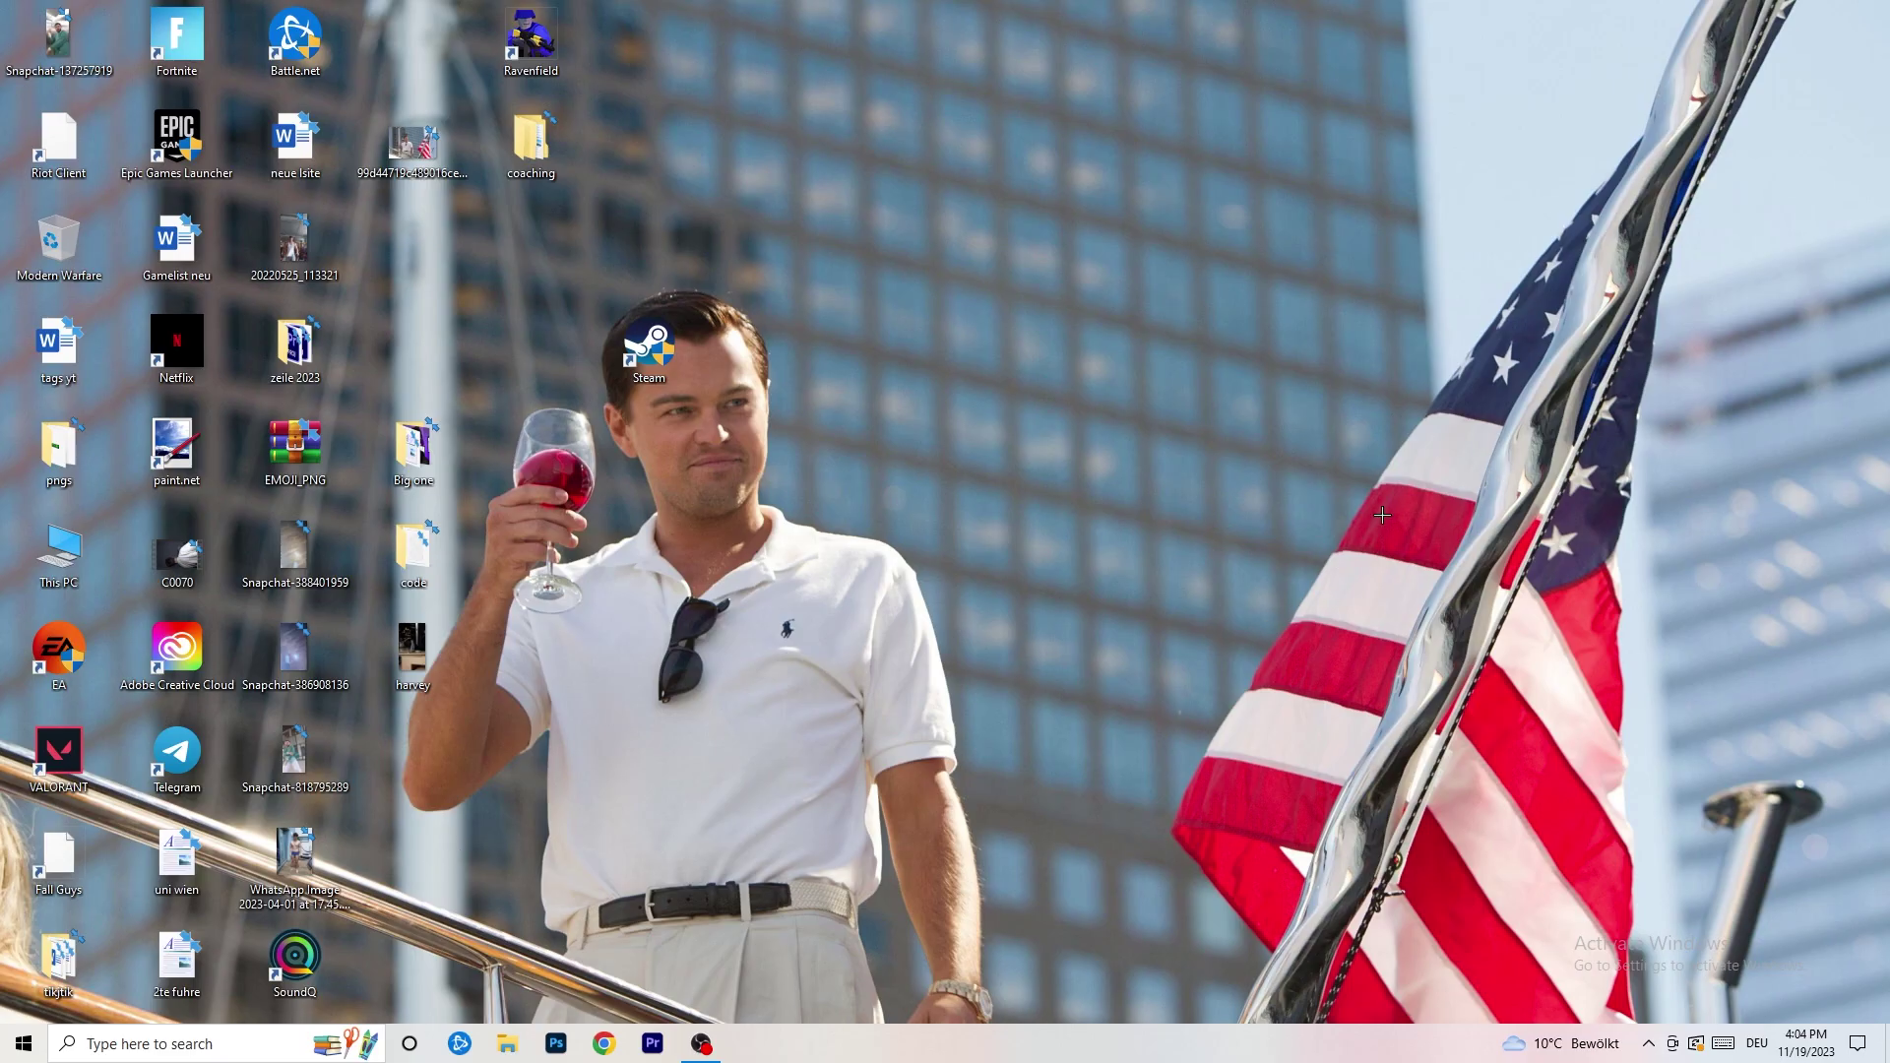
Open Windows Settings from Start and go to System's Display page.
click(19, 1043)
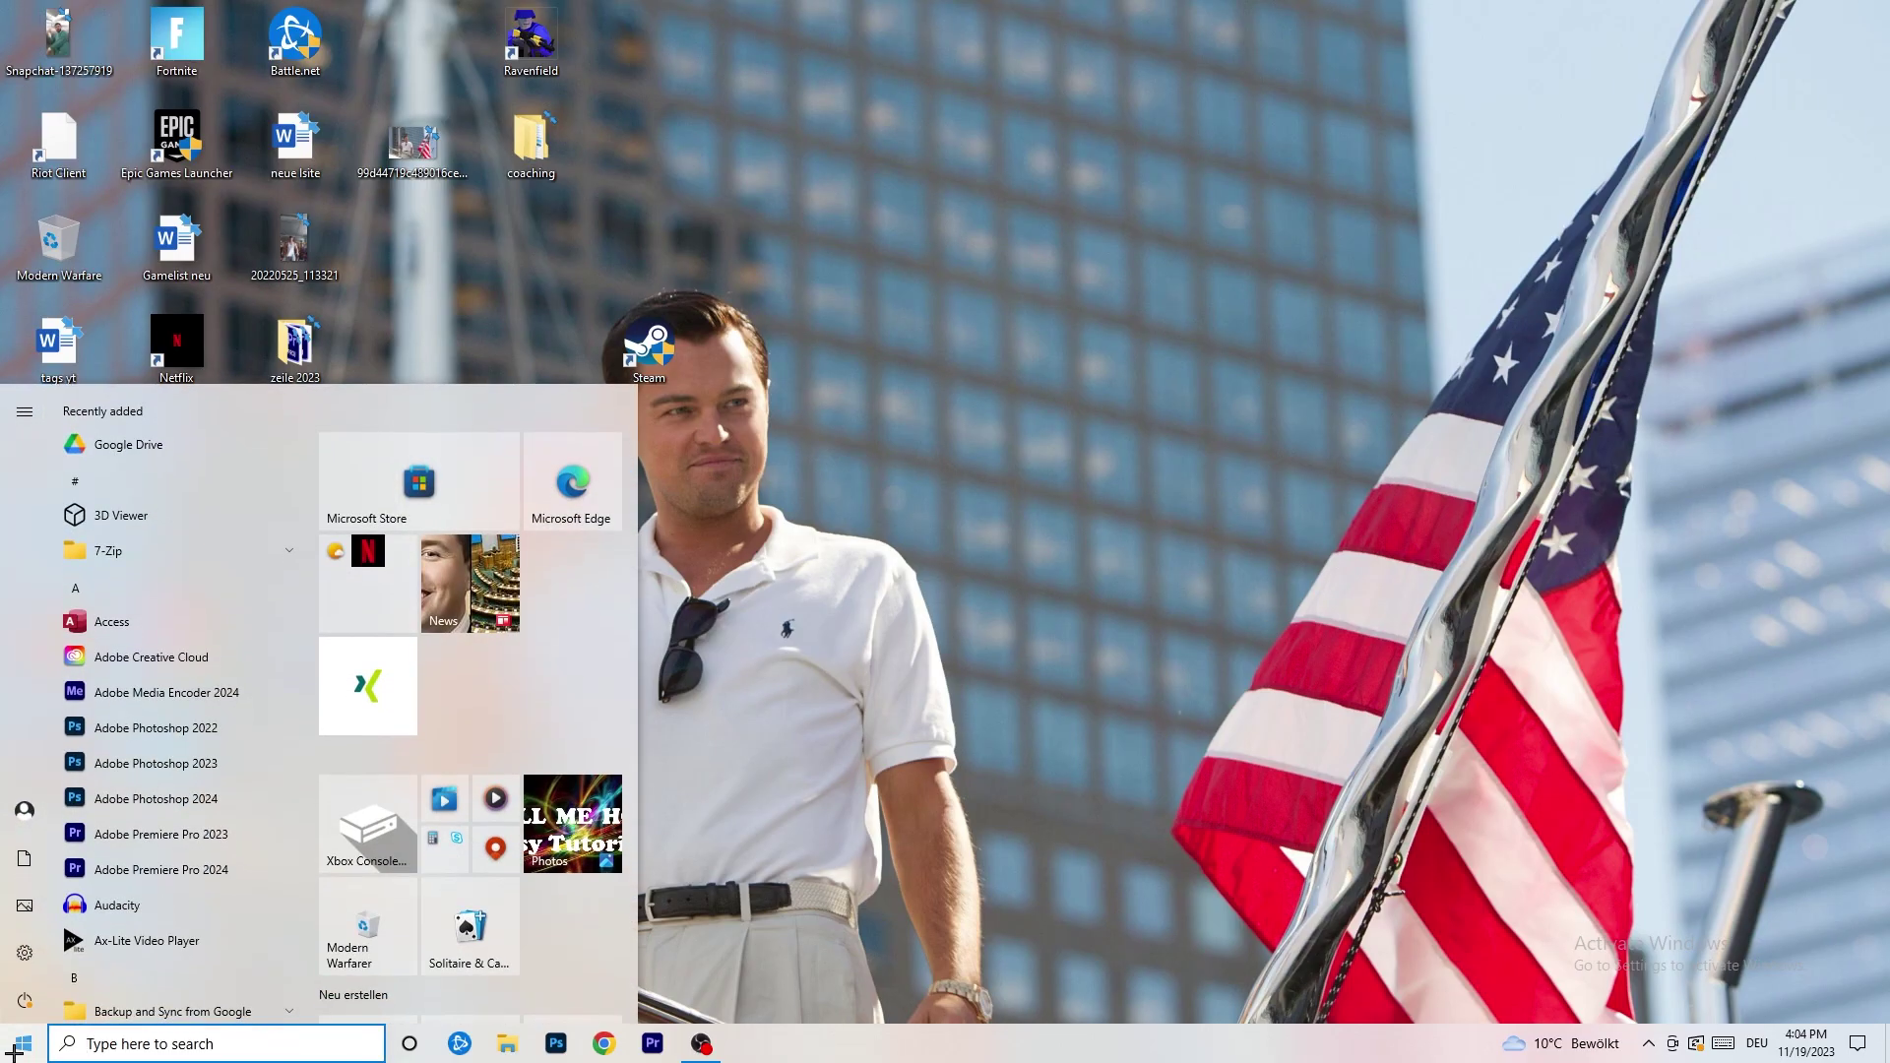
click(25, 953)
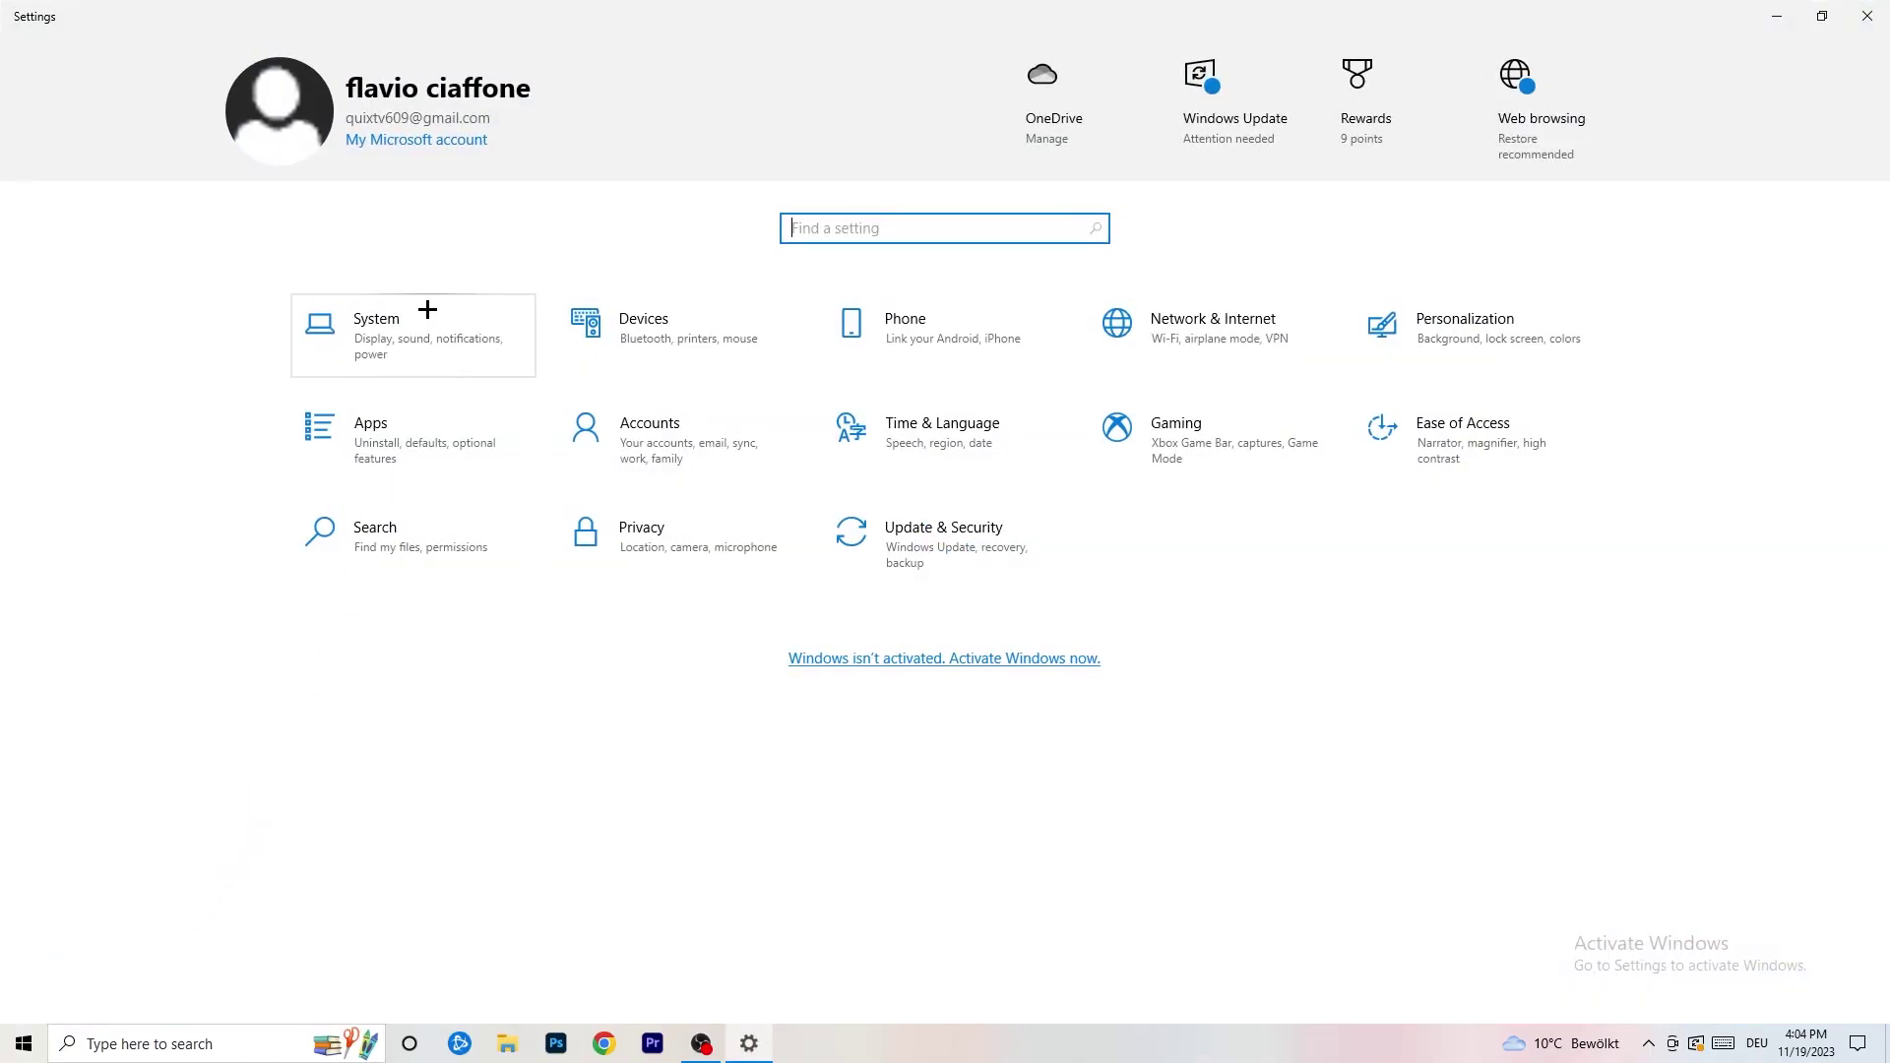
click(445, 318)
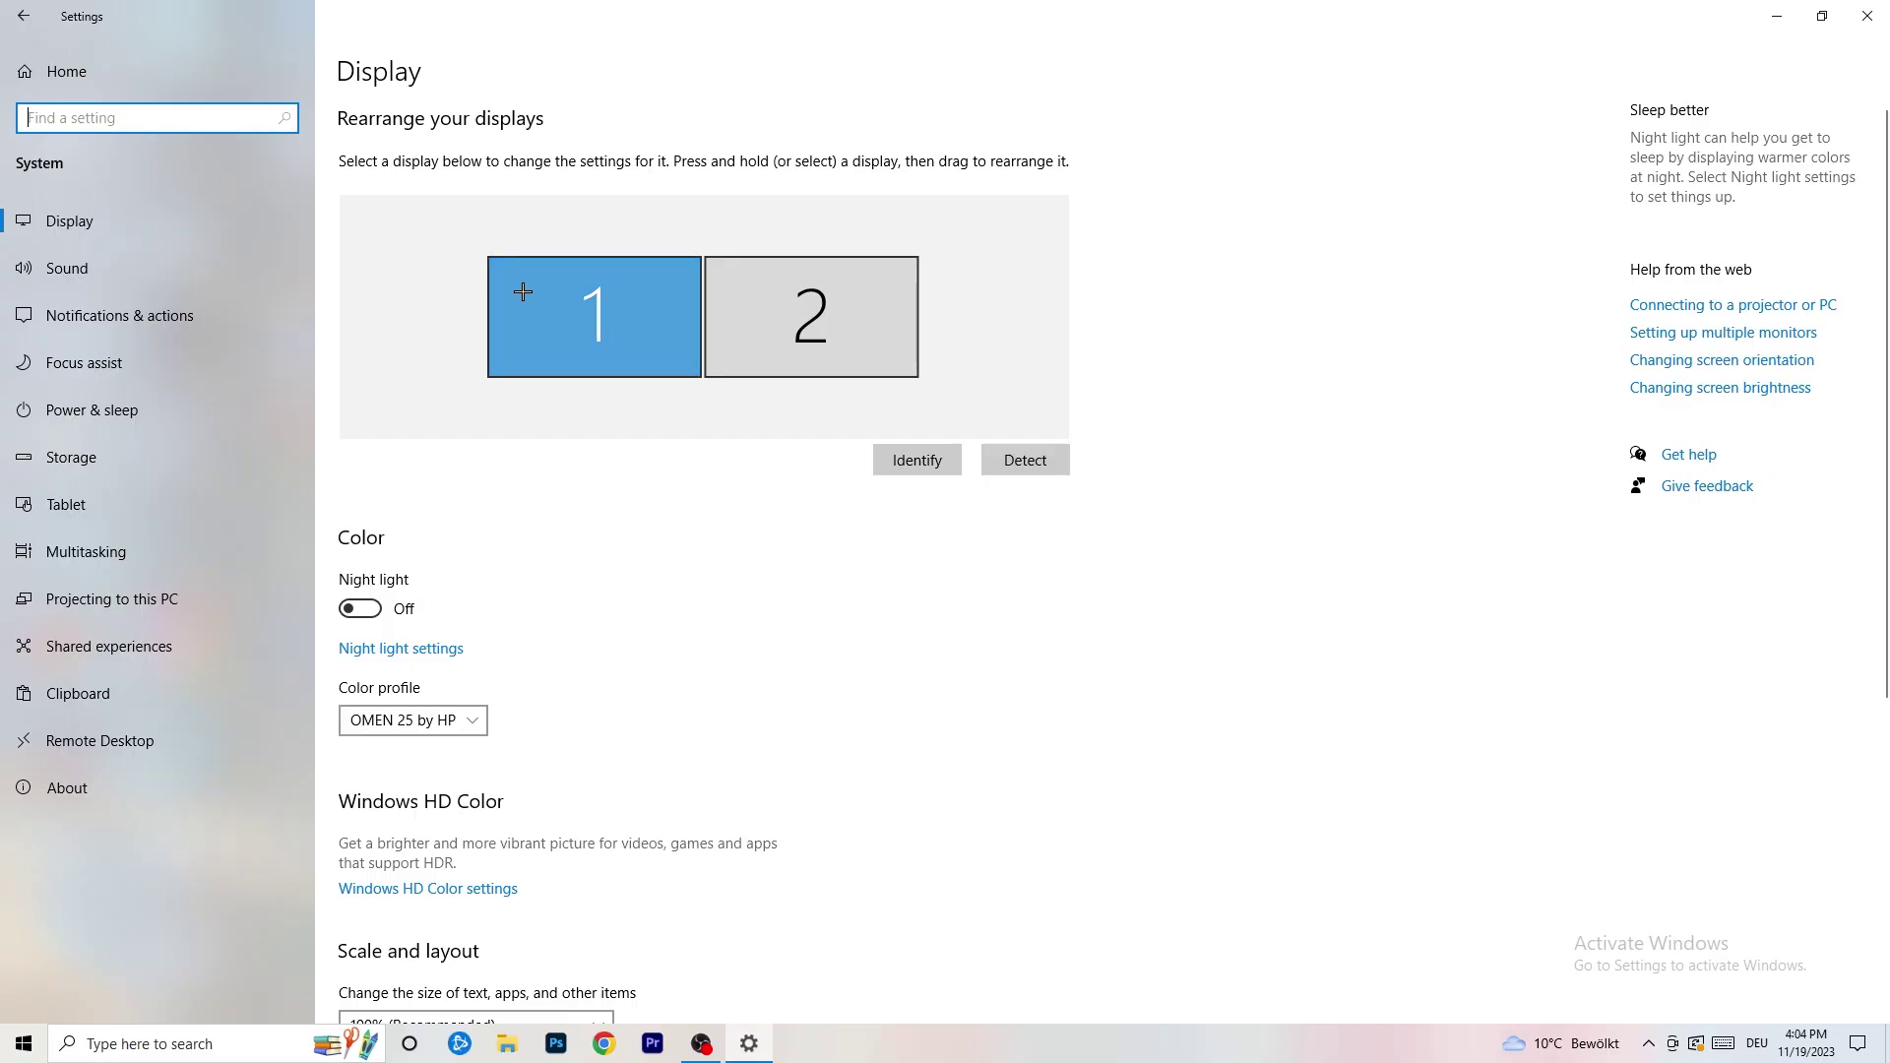
scroll(687, 358, down, 5)
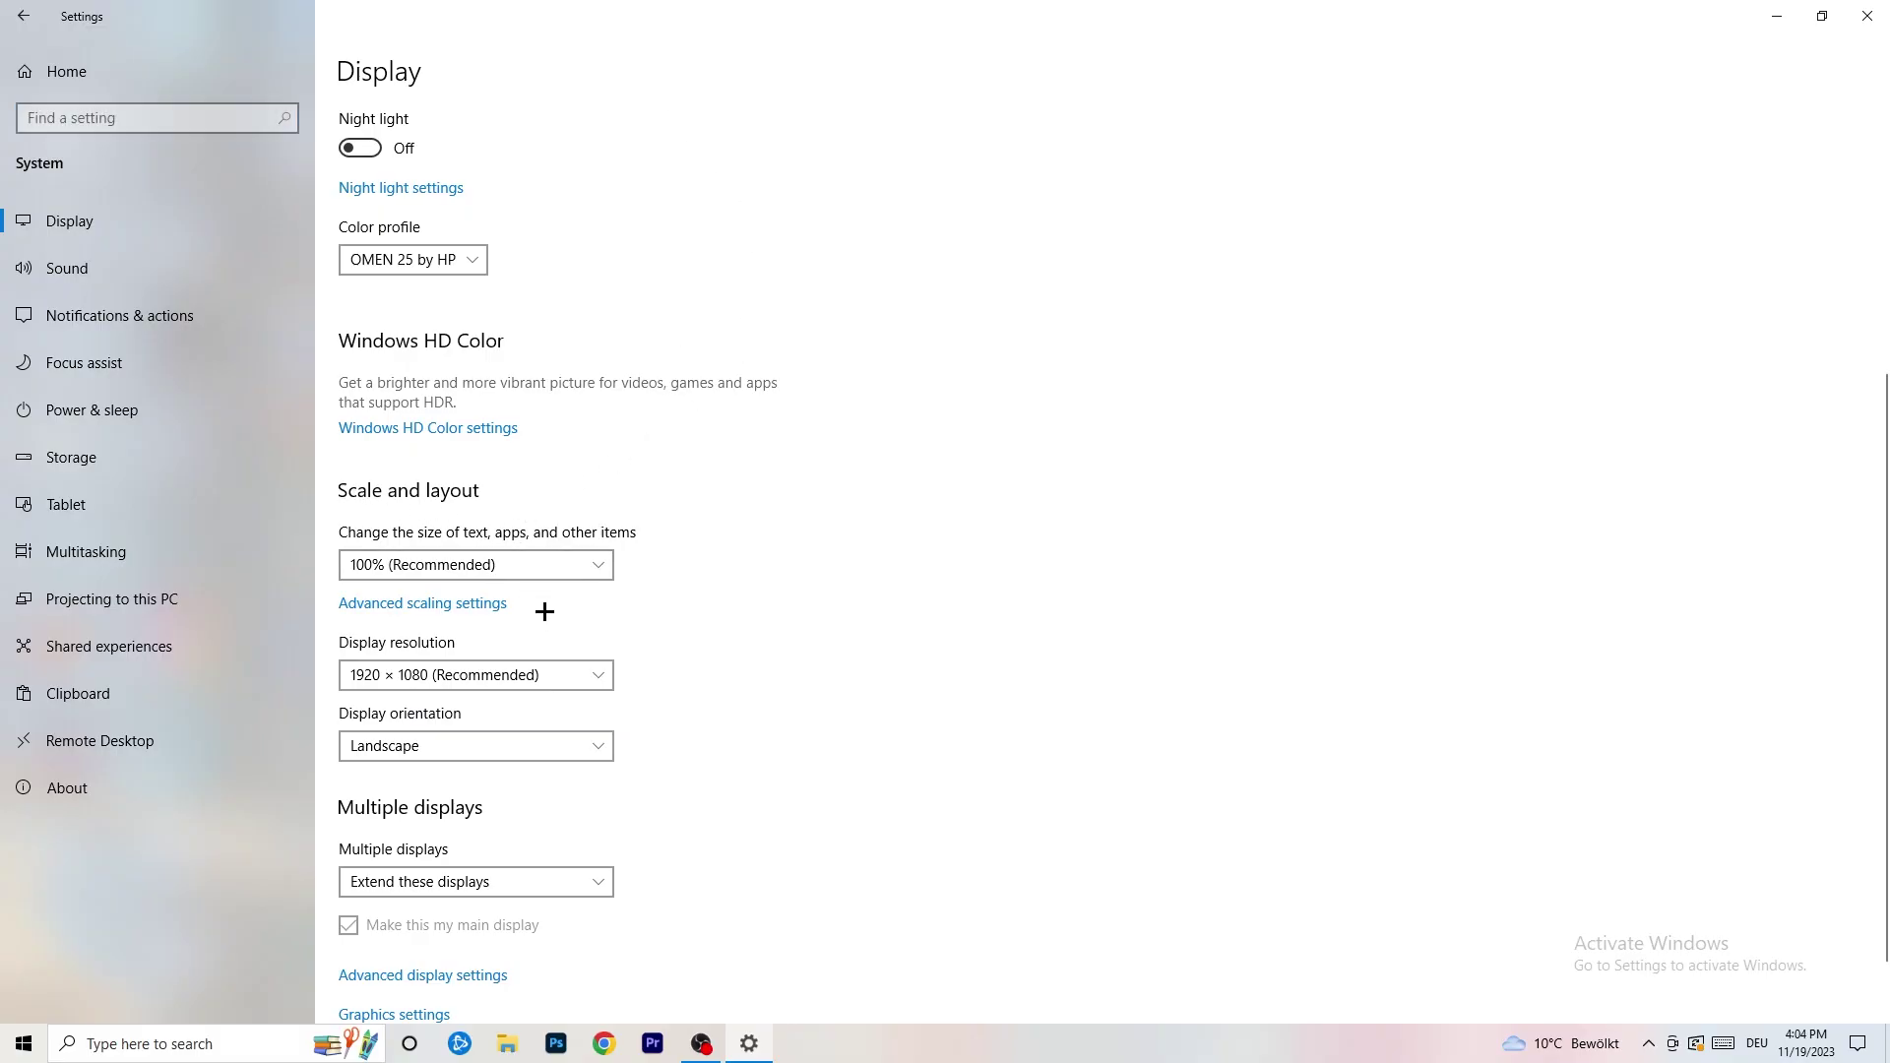
click(476, 564)
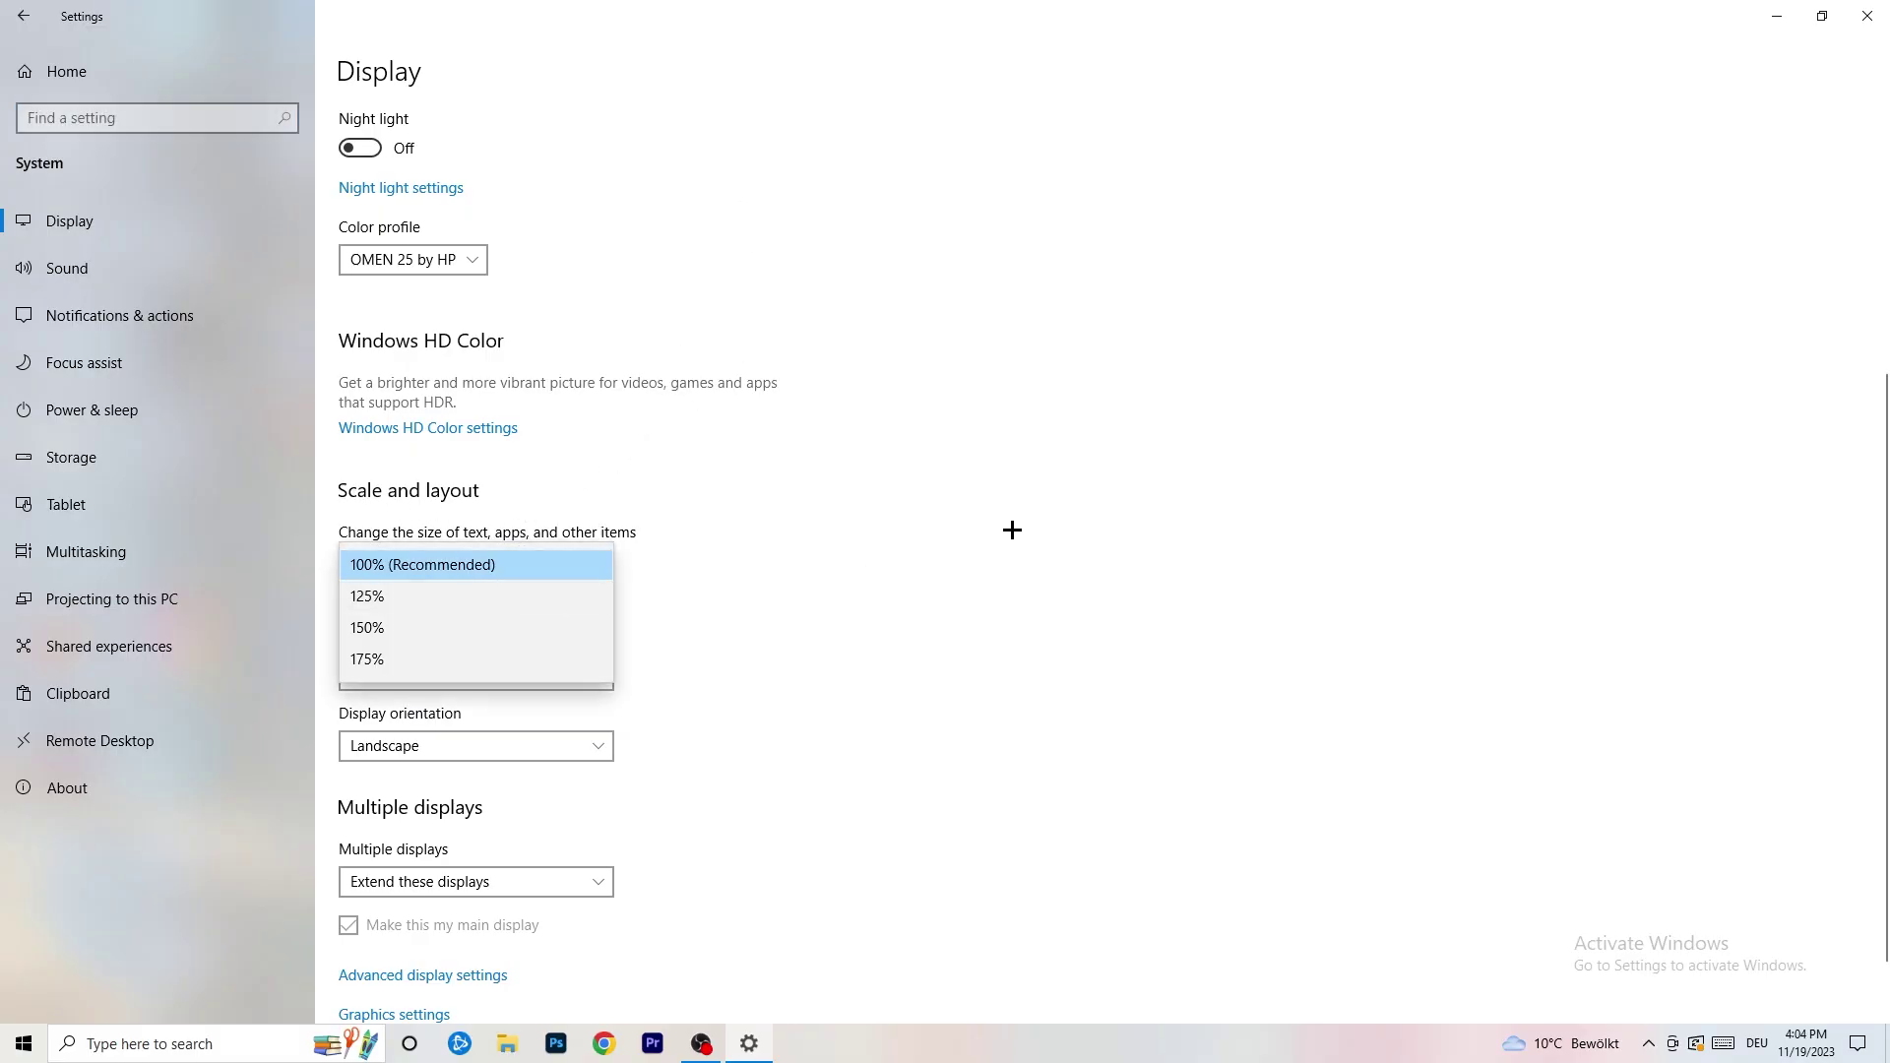
click(980, 523)
scroll(805, 542, down, 1)
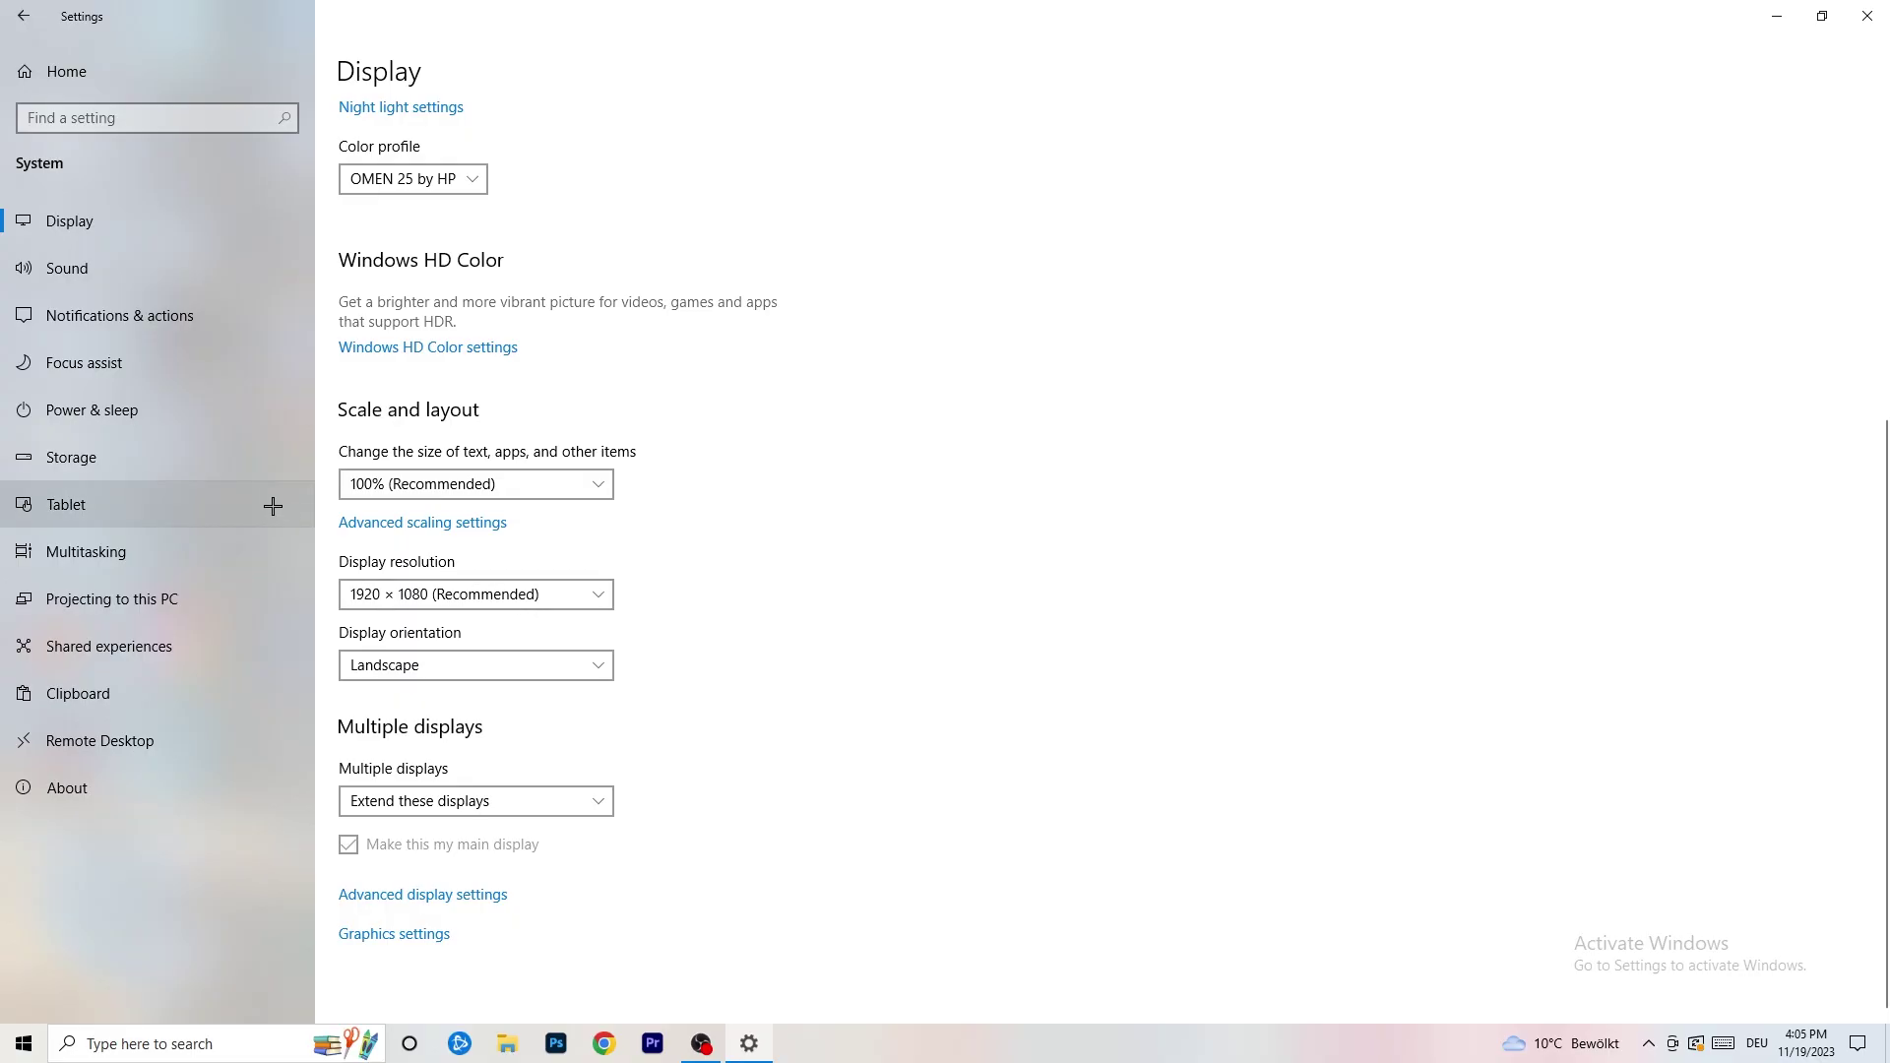
click(146, 416)
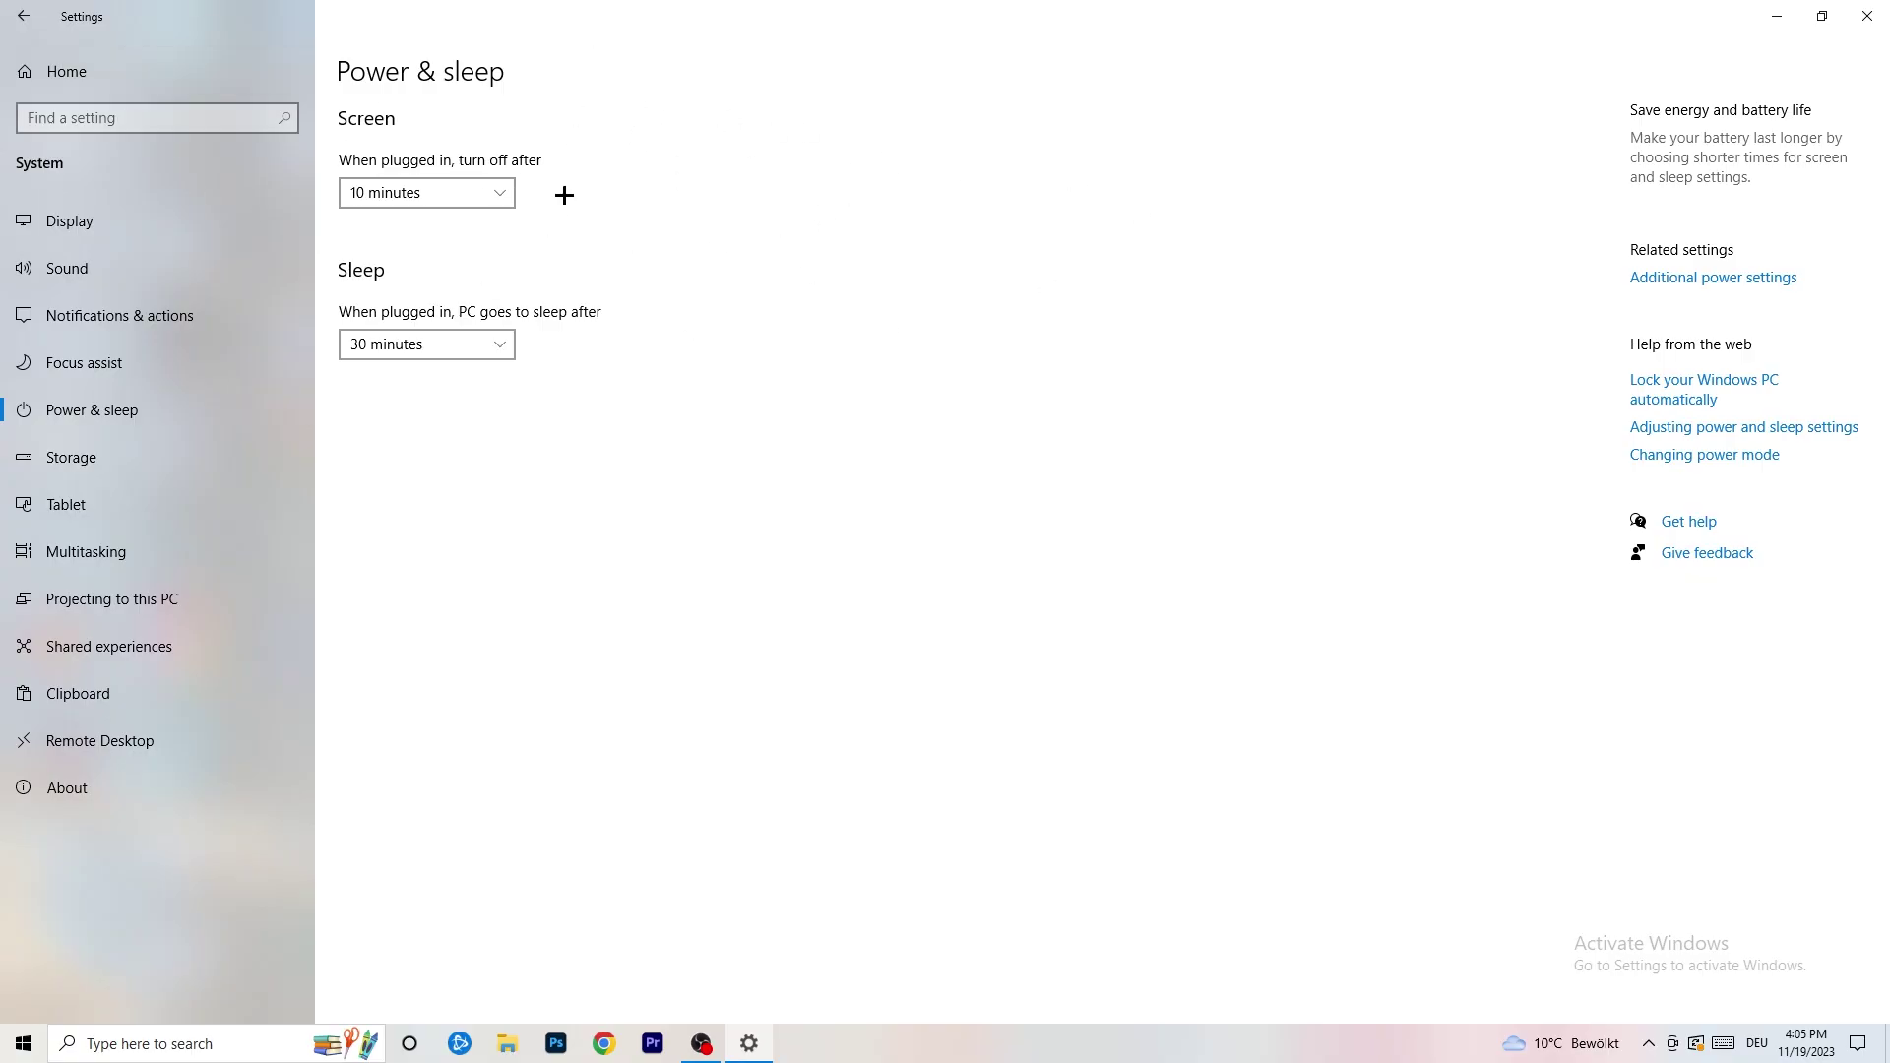
Review the additional power plans in Power Options, close it, and go to Storage.
click(1713, 280)
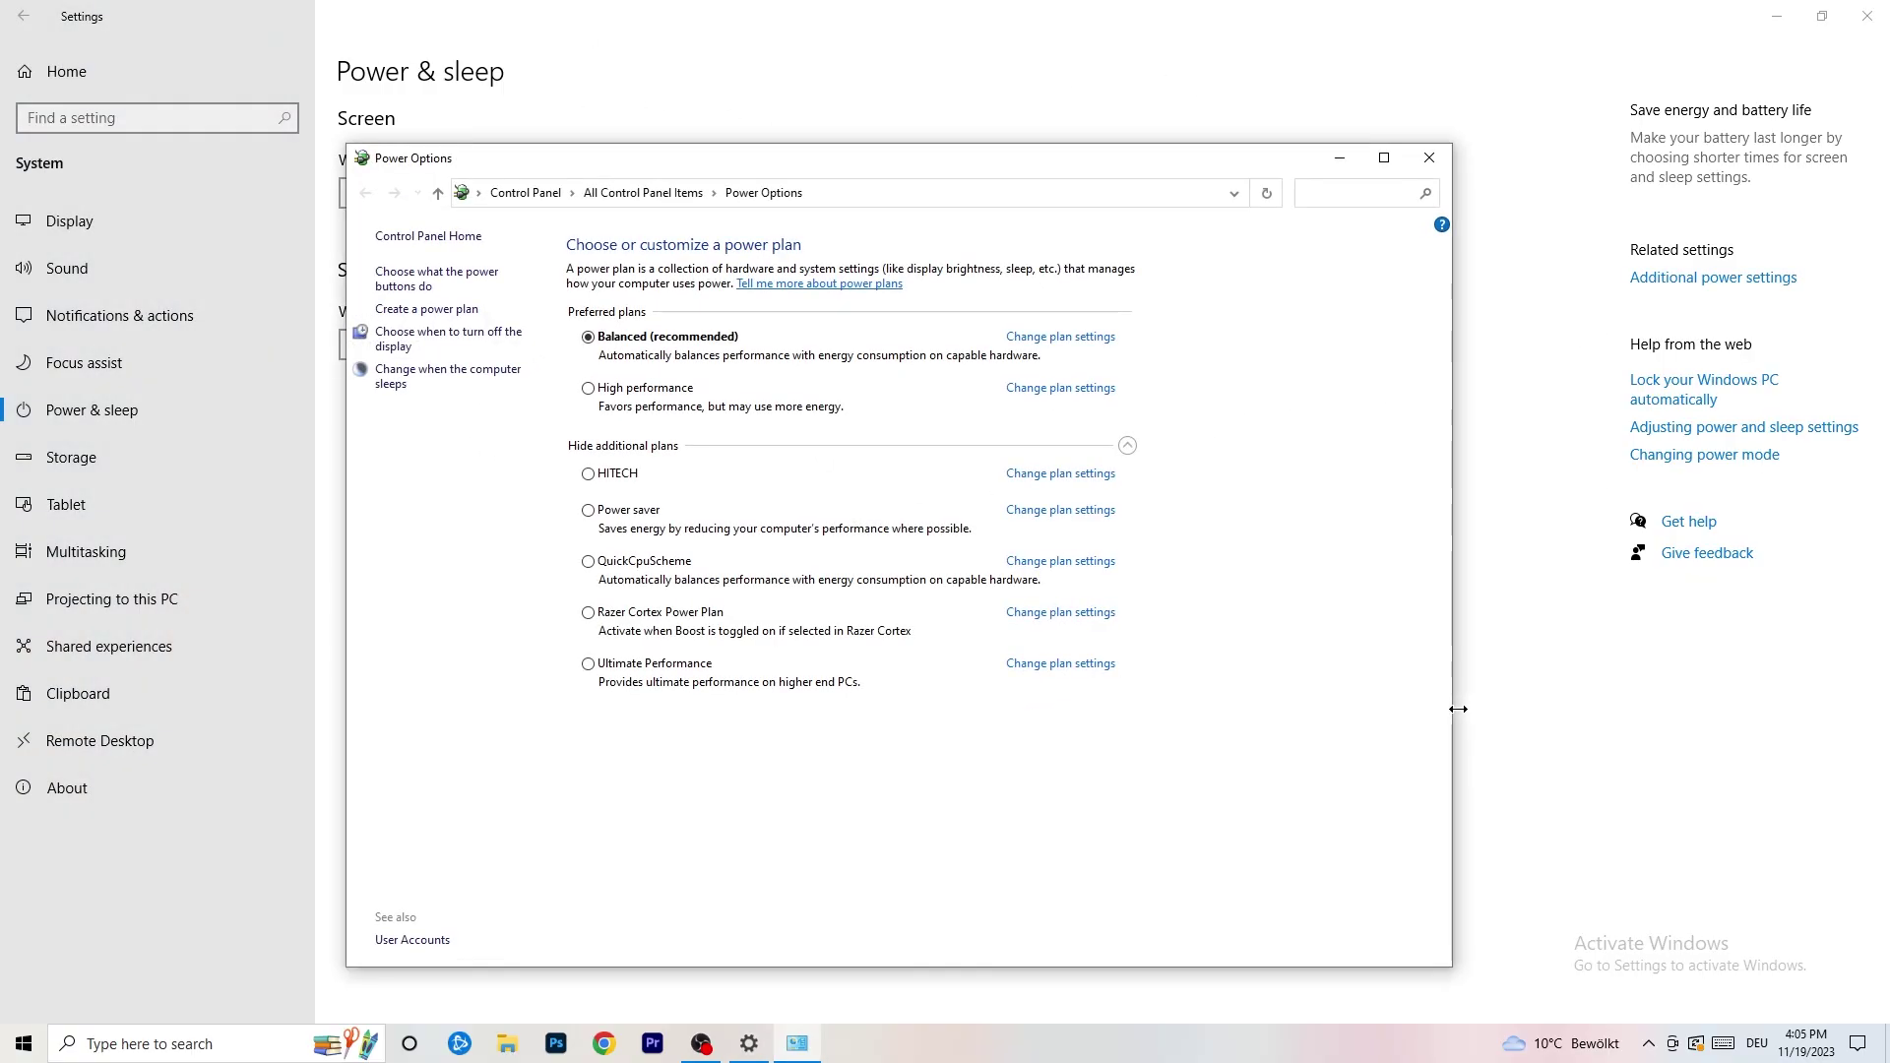
click(1127, 446)
click(1128, 446)
click(1431, 159)
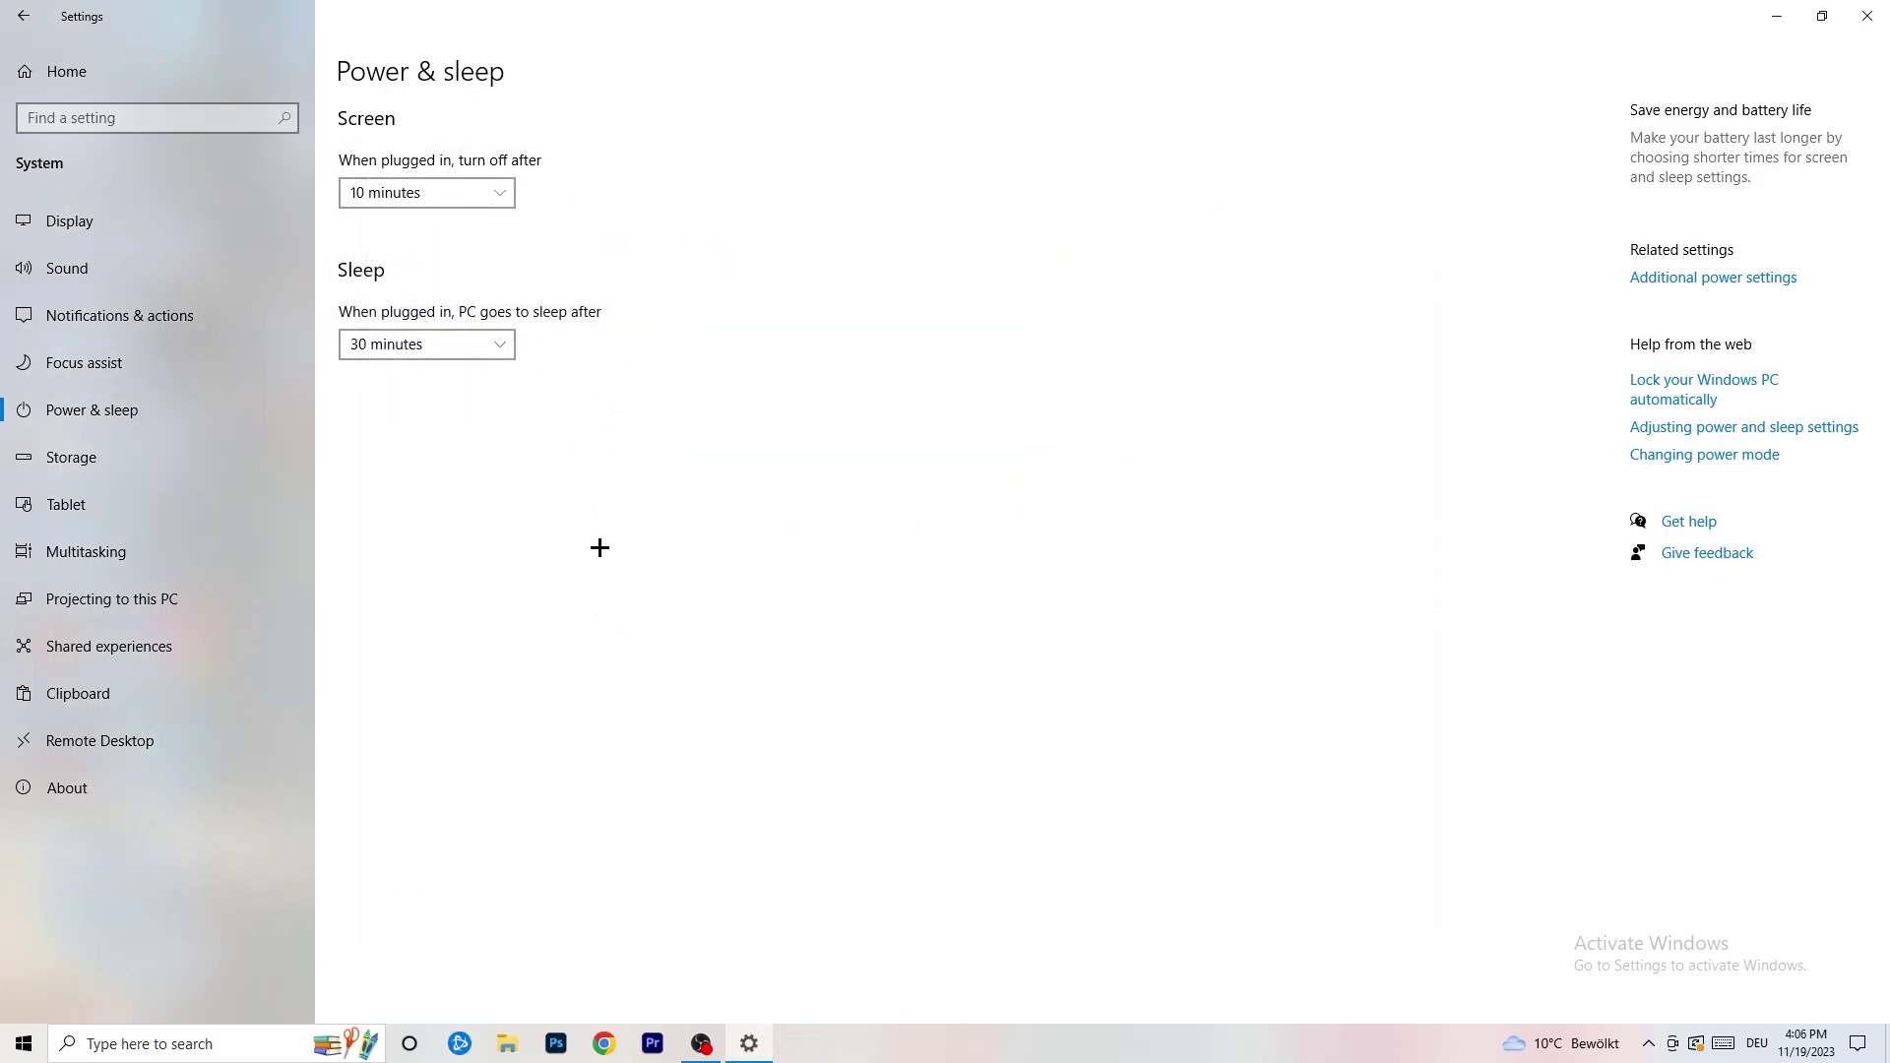
click(130, 471)
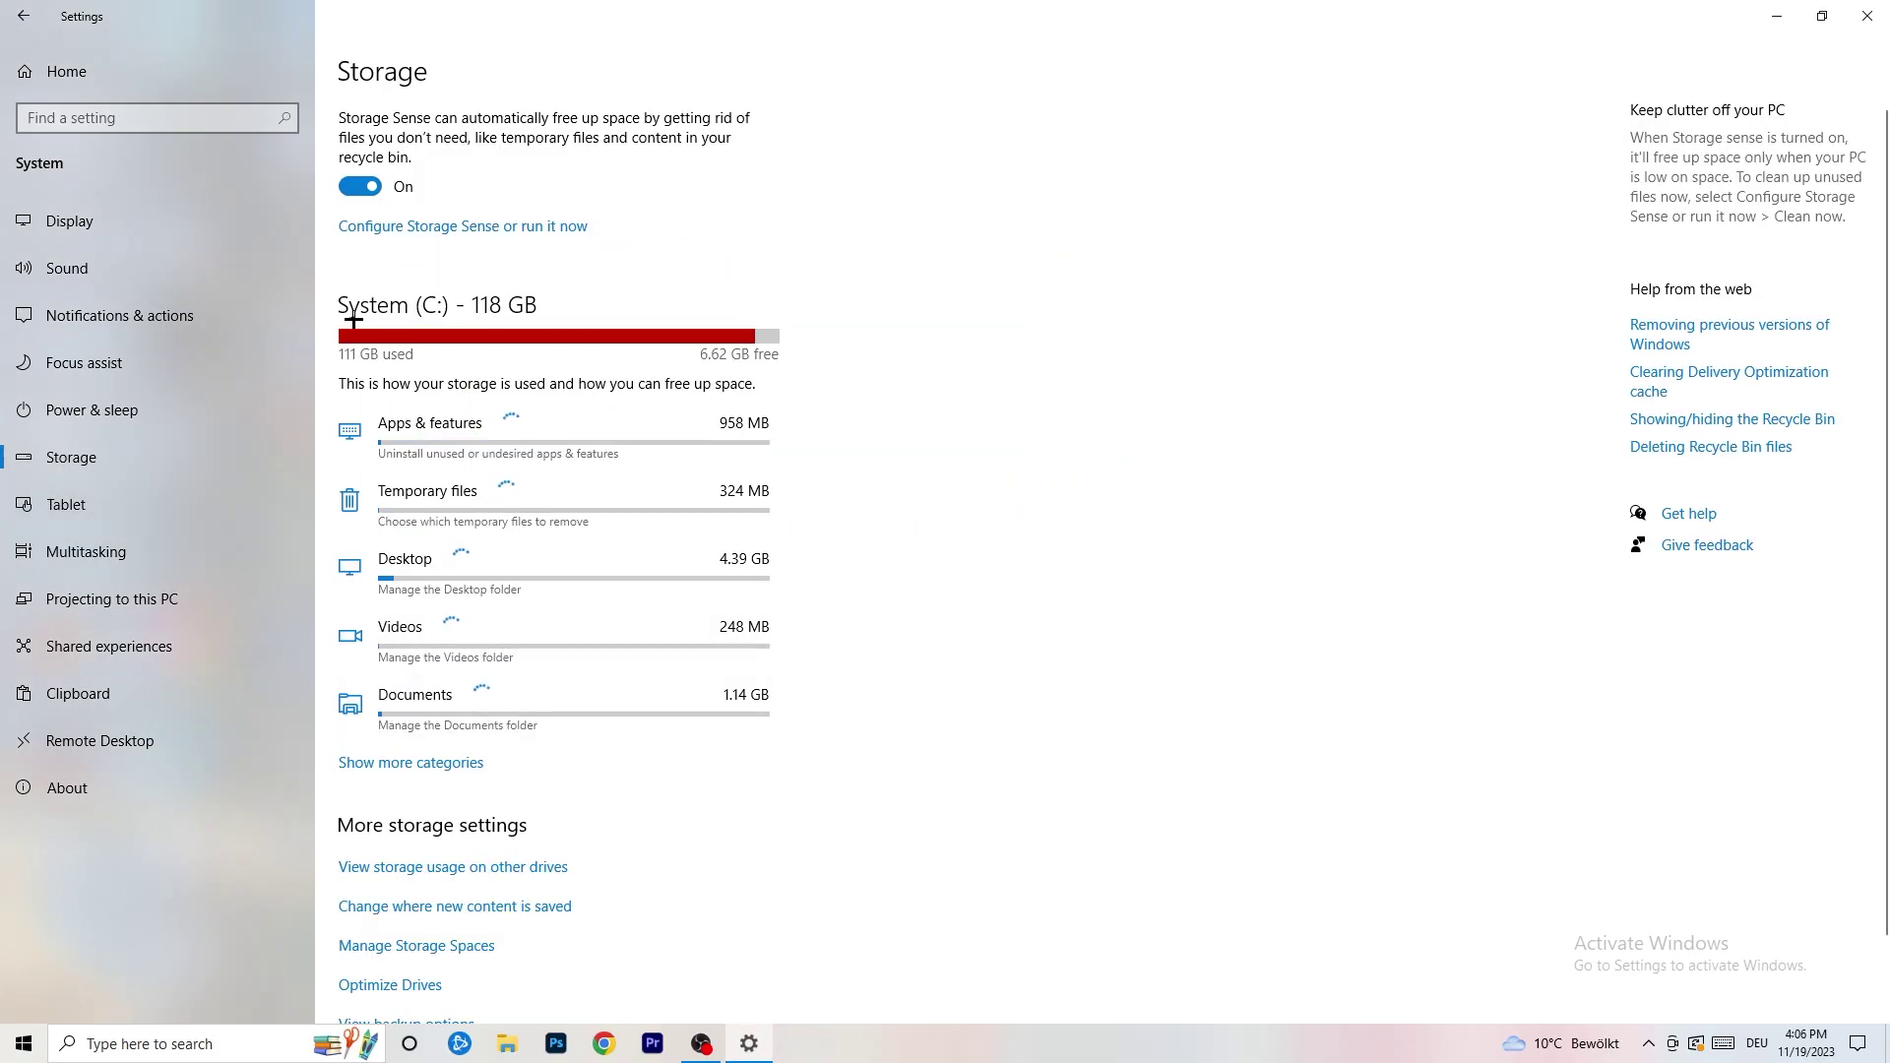
Keep Storage Sense running weekly and turn on deleting unused temporary files.
click(473, 230)
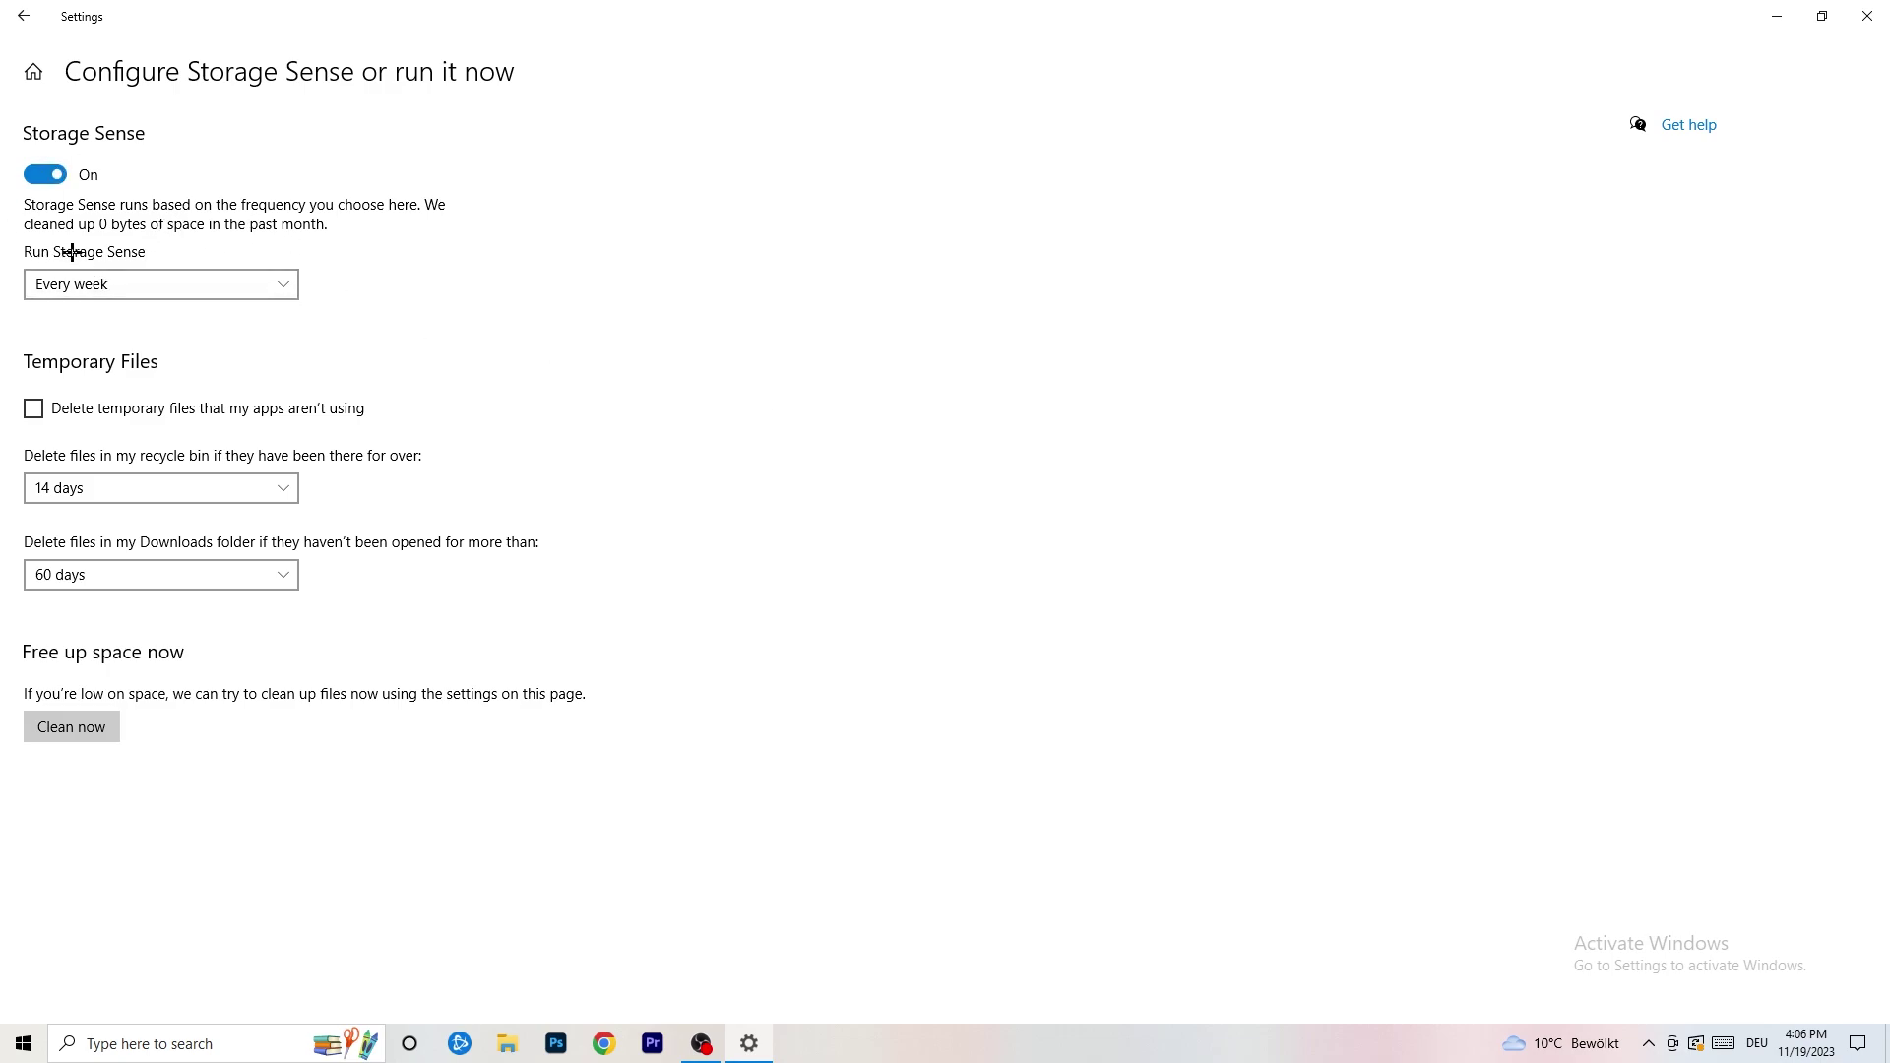
click(156, 285)
click(589, 293)
click(116, 407)
Keep Recycle Bin cleanup at 14 days and Downloads cleanup at 60 days.
click(148, 488)
click(498, 481)
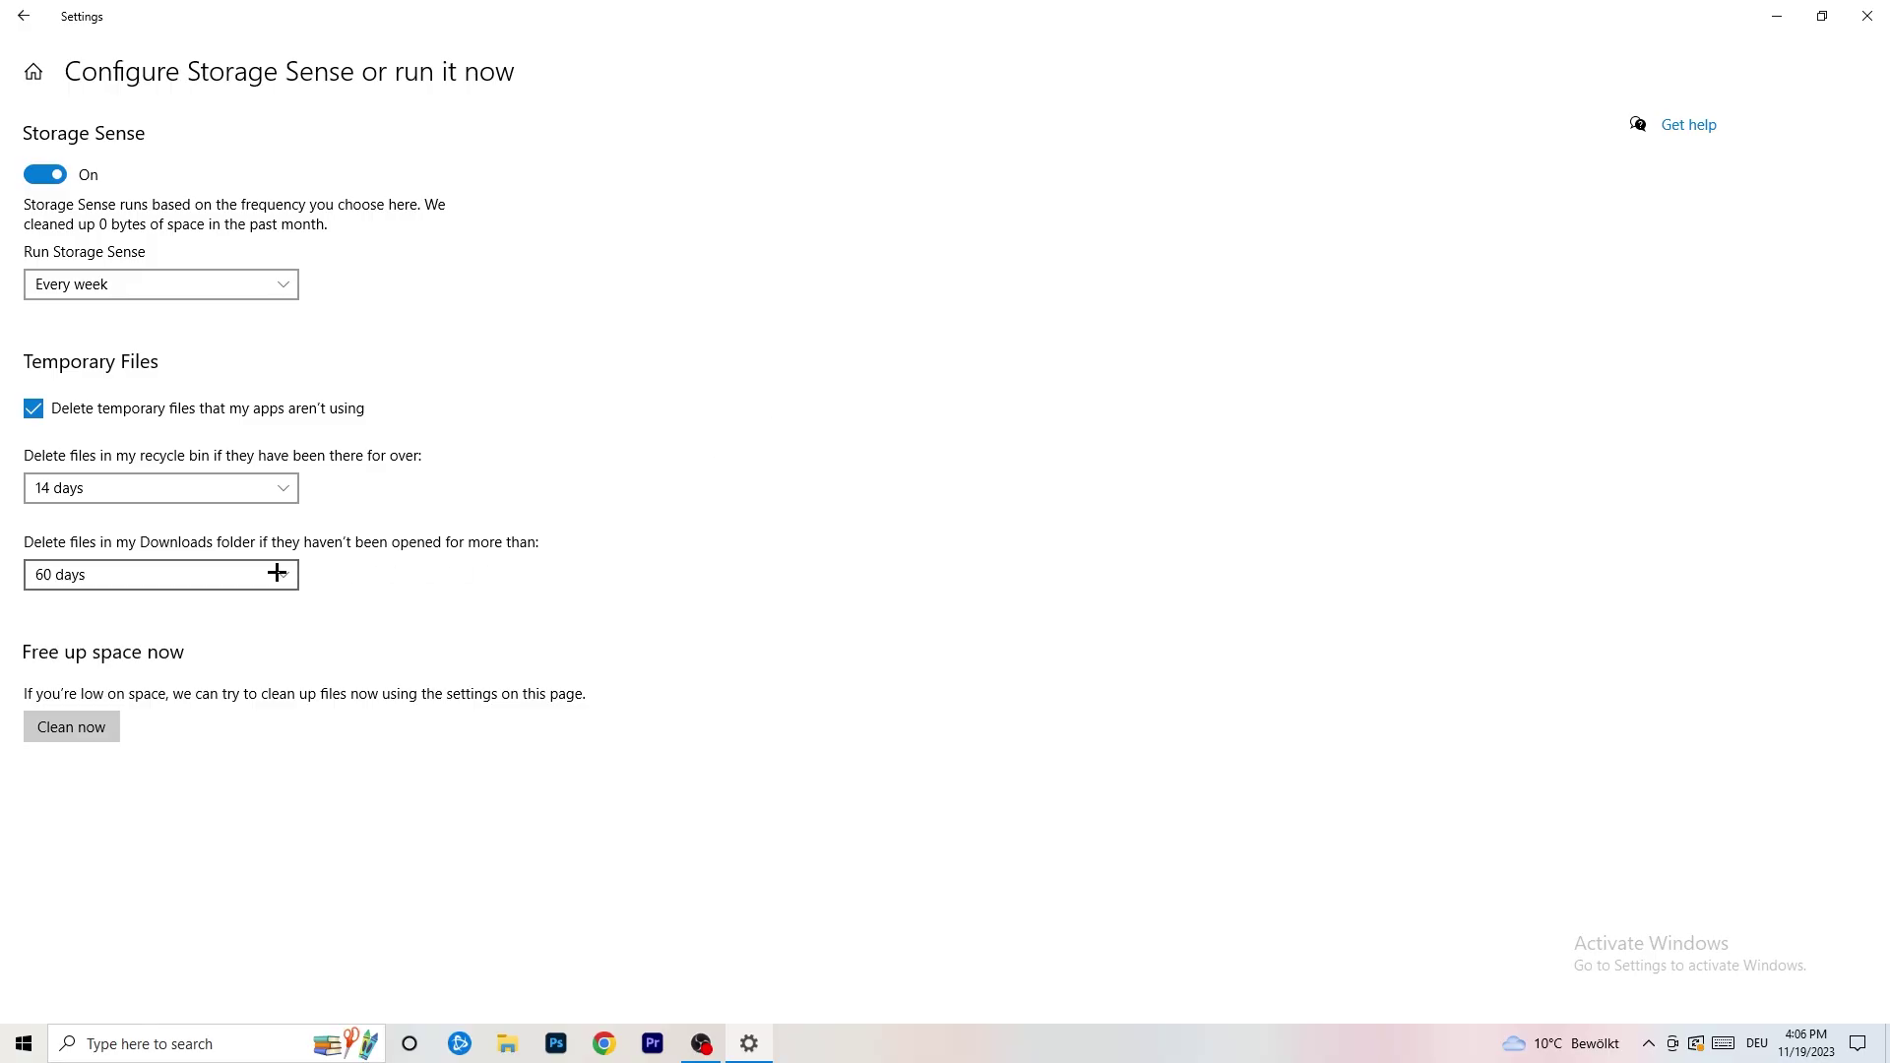
click(173, 576)
click(742, 445)
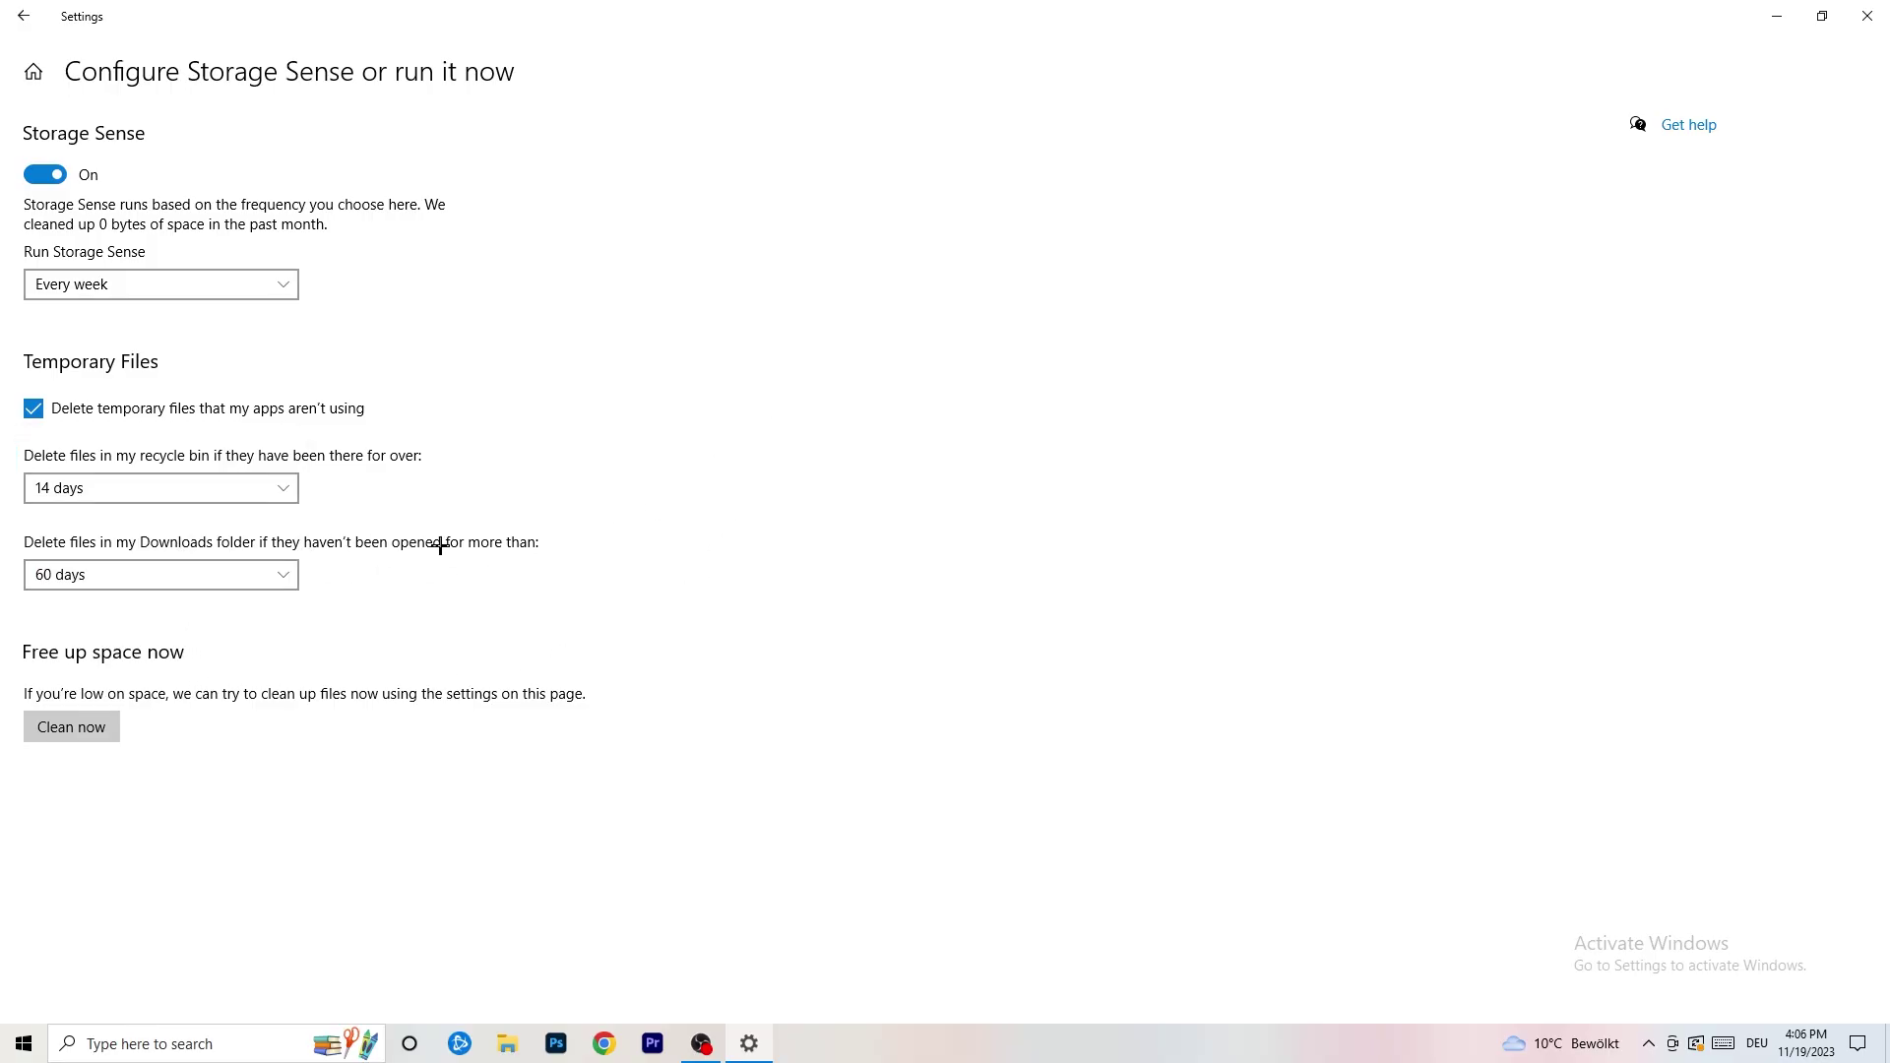
click(192, 592)
click(927, 479)
click(24, 15)
Review Windows Update, showing the 2023-11 cumulative update pending restart, then close Settings.
click(61, 68)
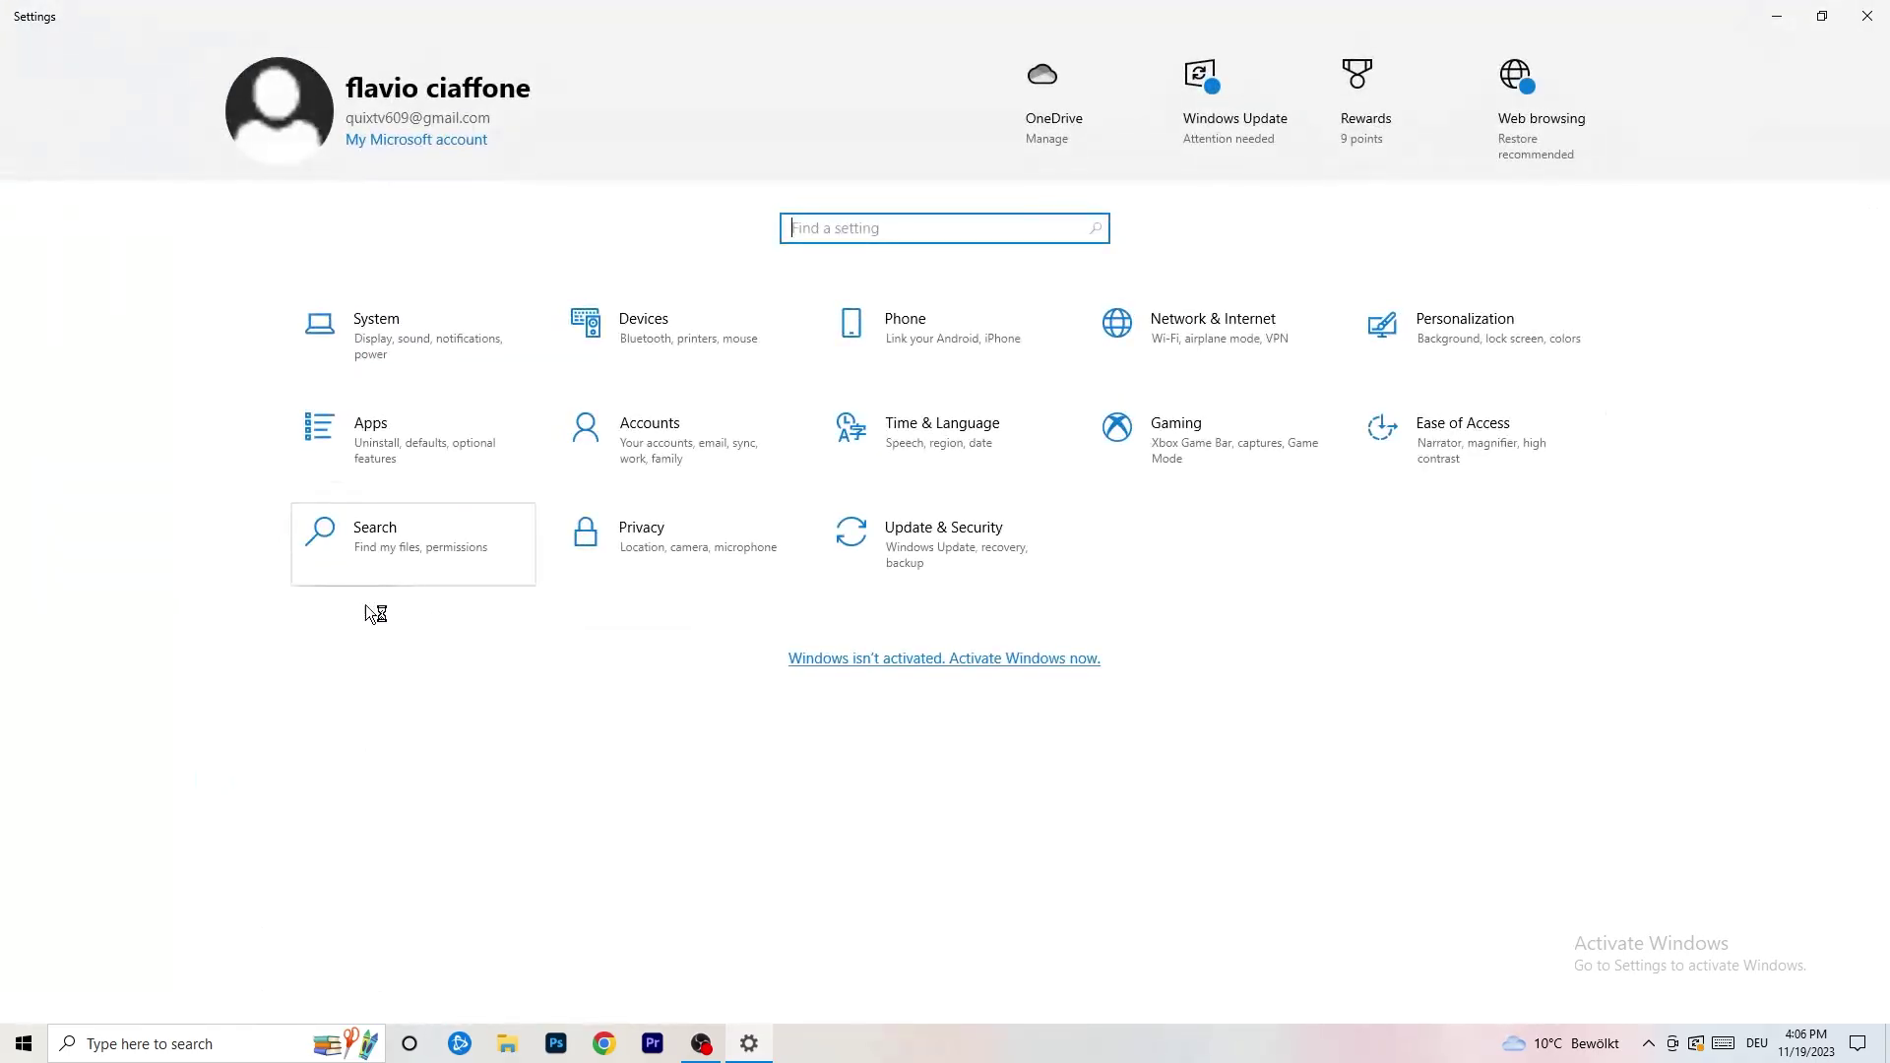
click(930, 554)
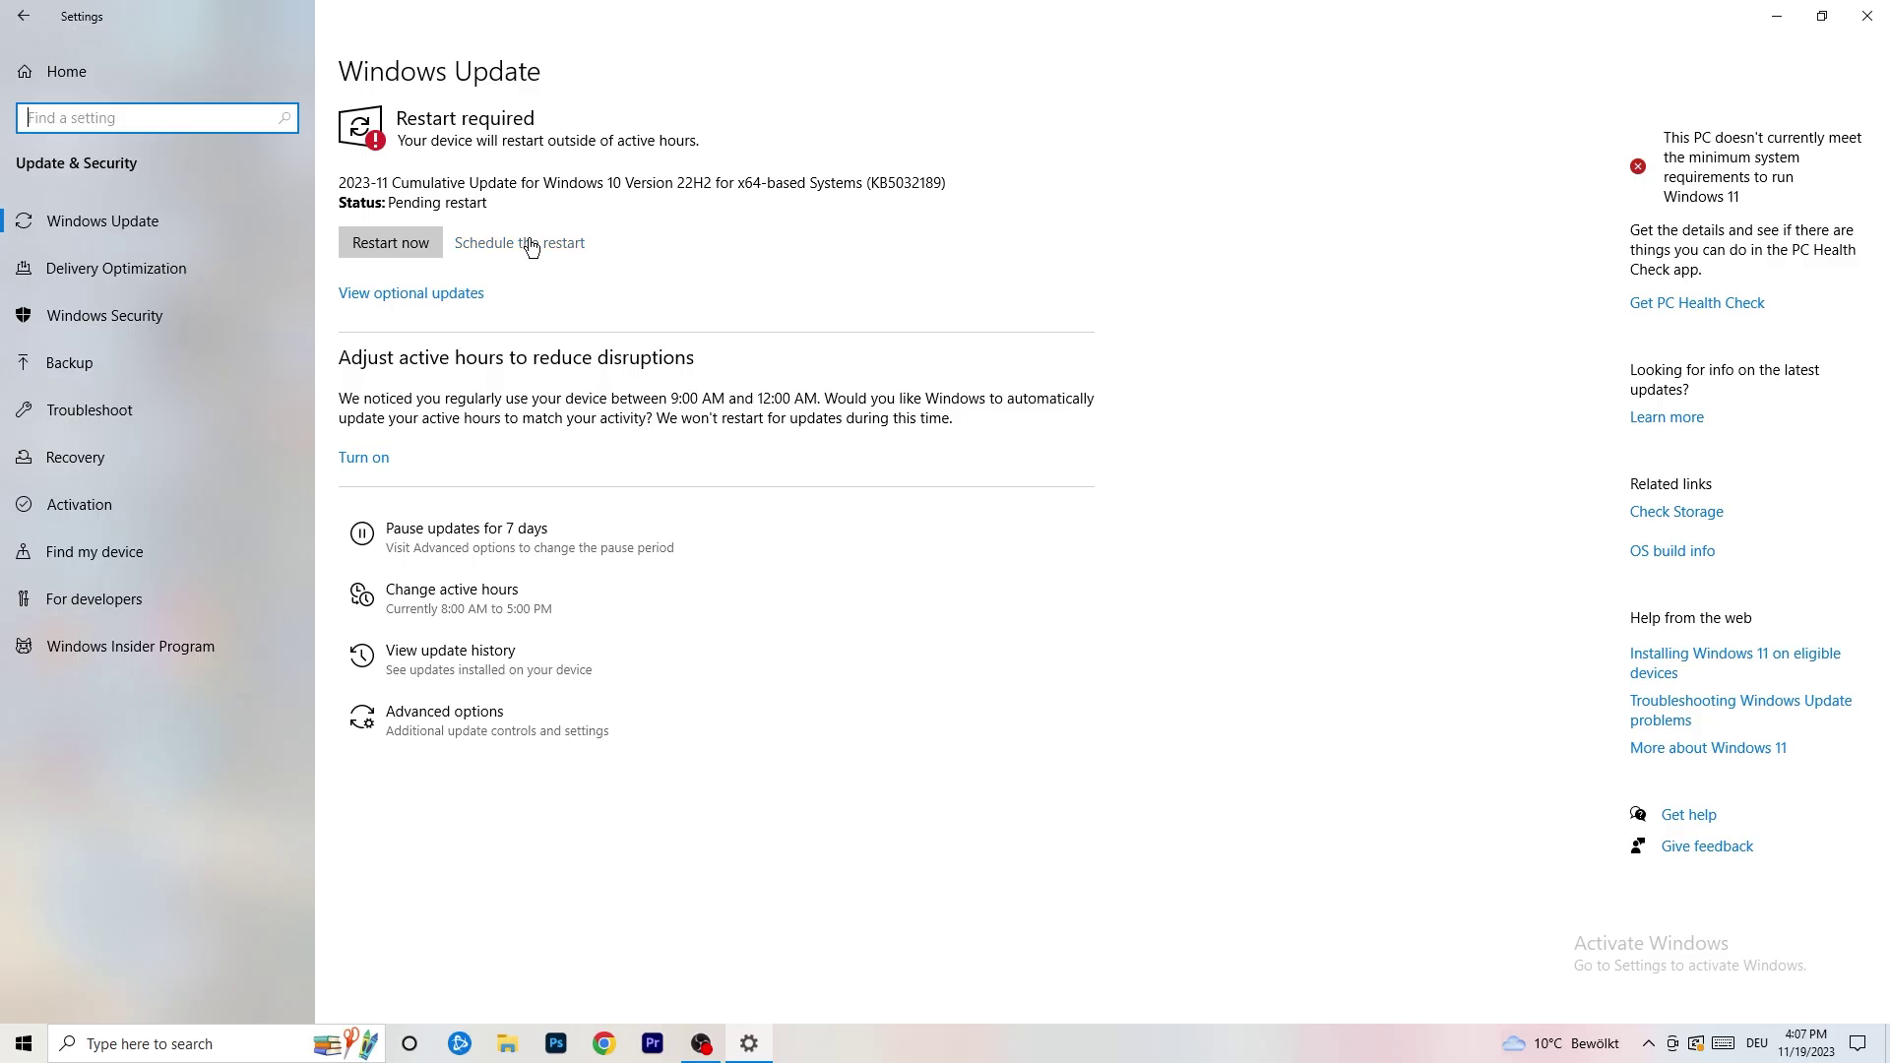
click(1868, 15)
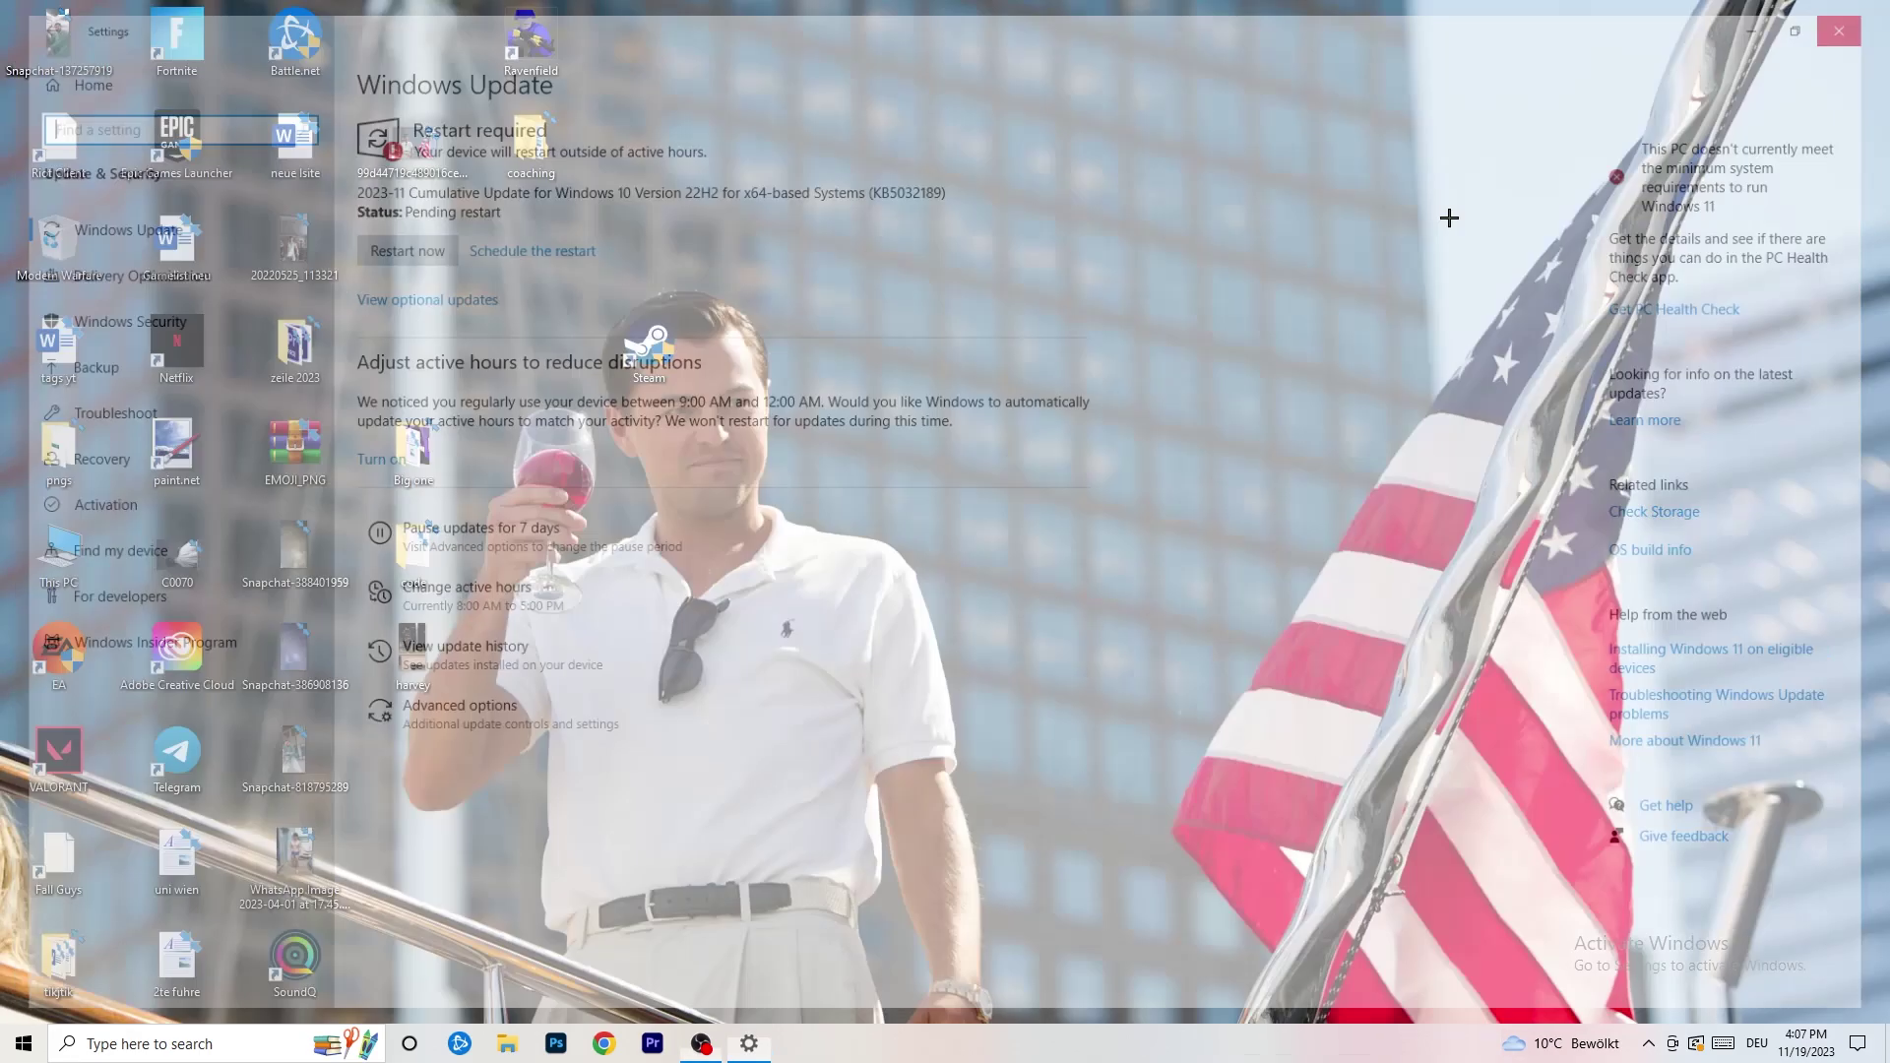